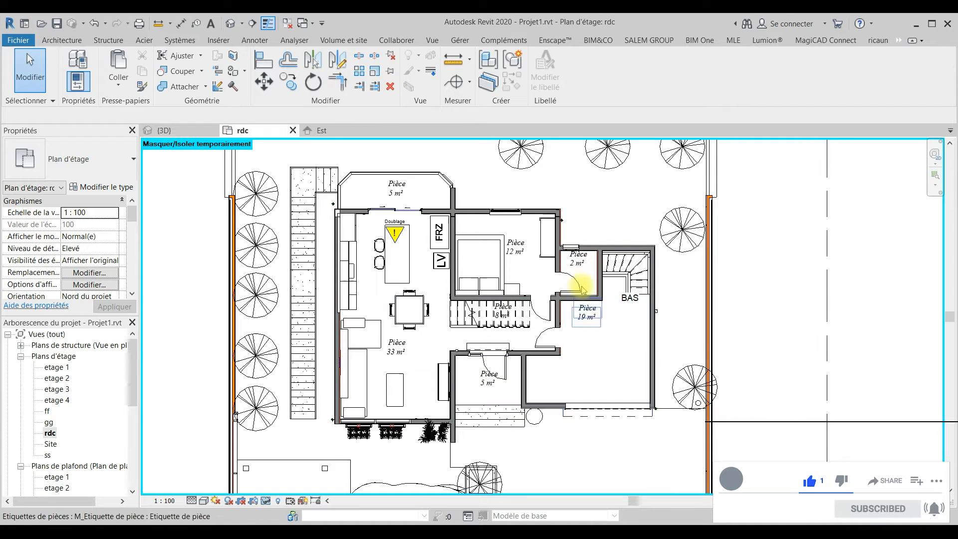
# Set the visual style of the rdc floor plan to Couleurs uniformes
pyautogui.moveTo(576, 450); pyautogui.dragTo(579, 397, button='middle')
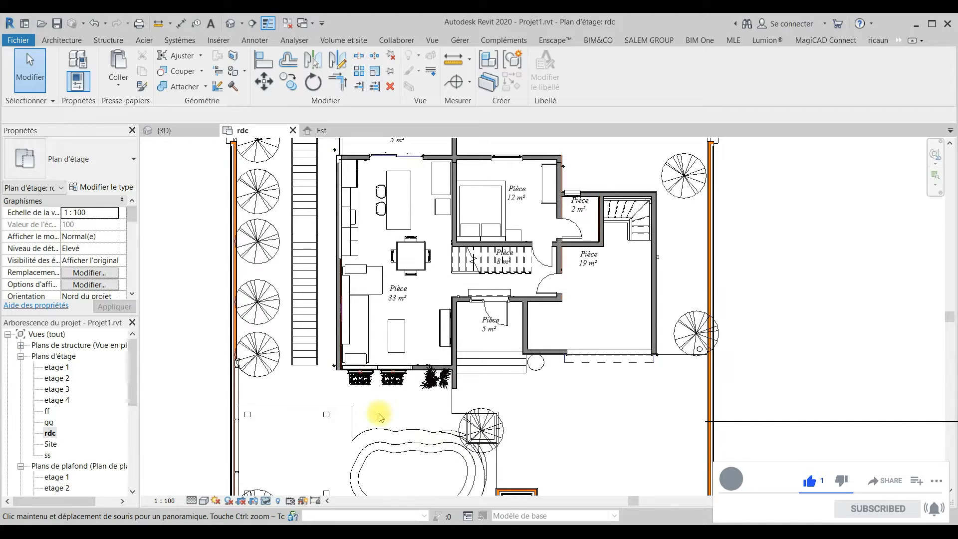
pyautogui.moveTo(393, 420); pyautogui.dragTo(389, 414, button='middle')
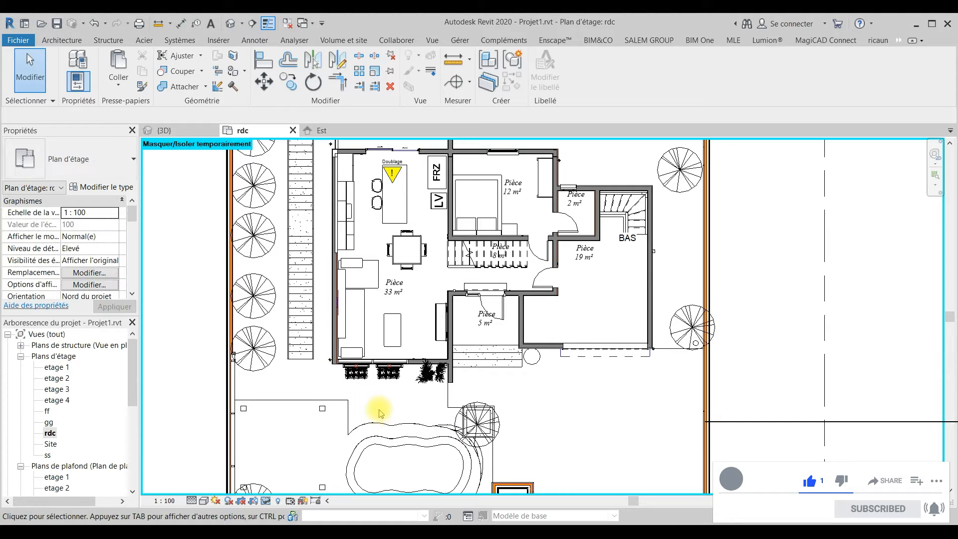
pyautogui.click(194, 501)
pyautogui.click(210, 502)
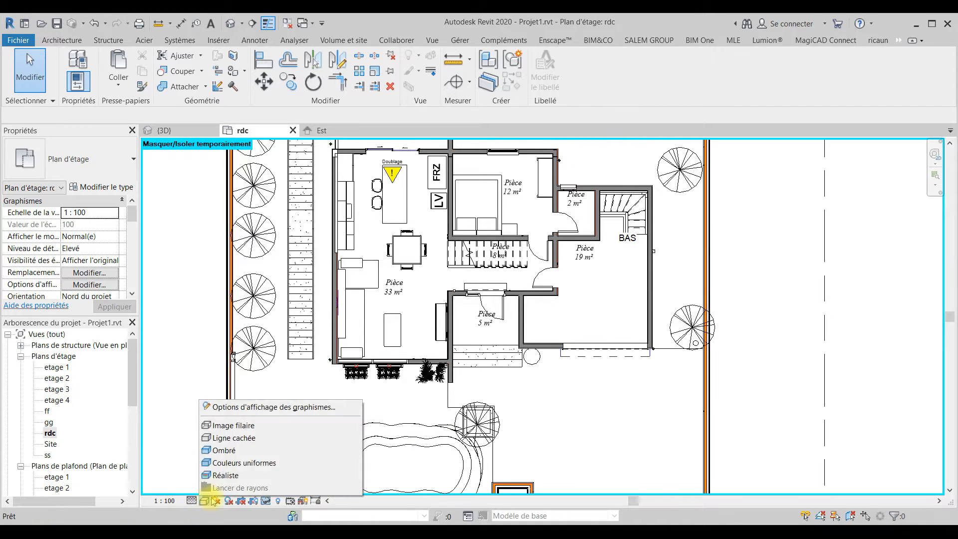
pyautogui.click(244, 461)
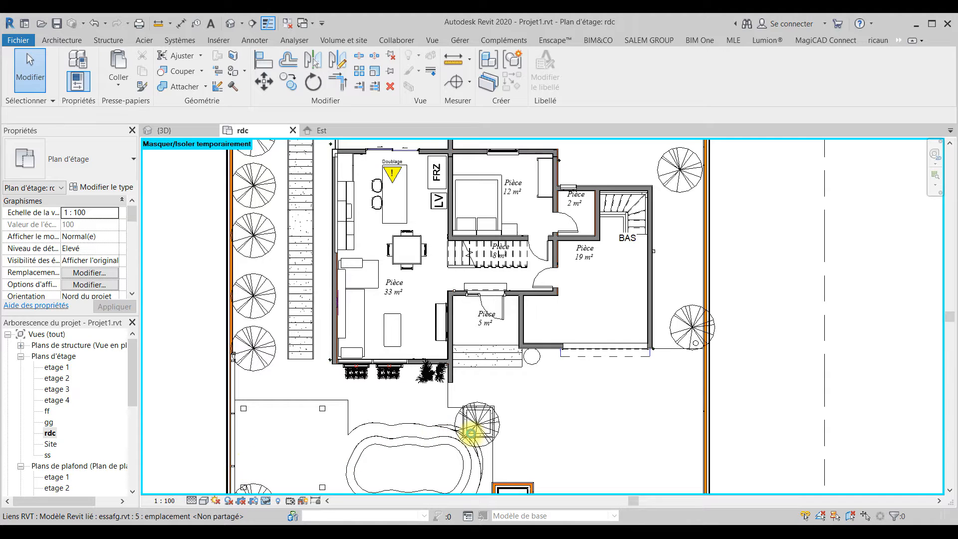
# Examine the furnished layout of the rdc plan, from the kitchen and bedroom down to the entrance
pyautogui.moveTo(574, 305); pyautogui.dragTo(573, 380, button='middle')
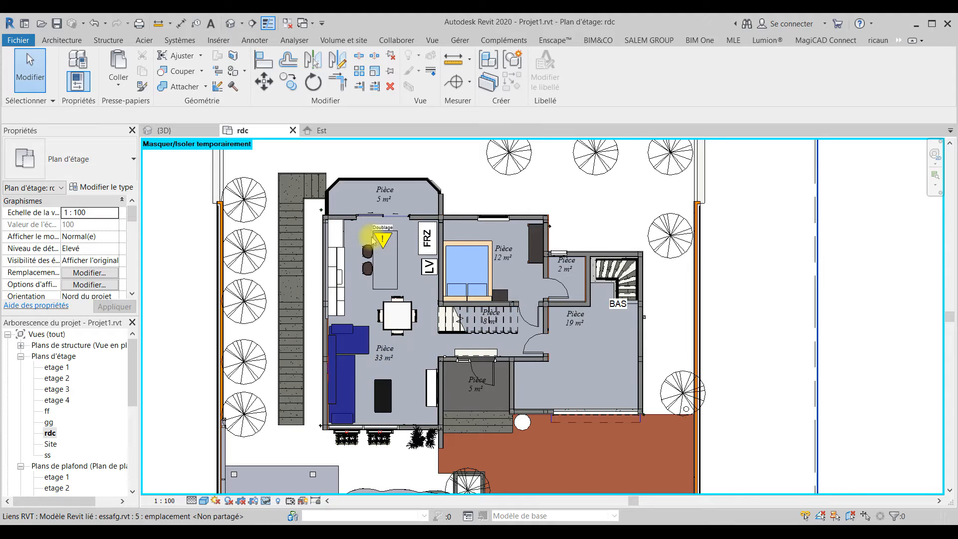
pyautogui.scroll(2, 372, 238)
pyautogui.scroll(1, 372, 240)
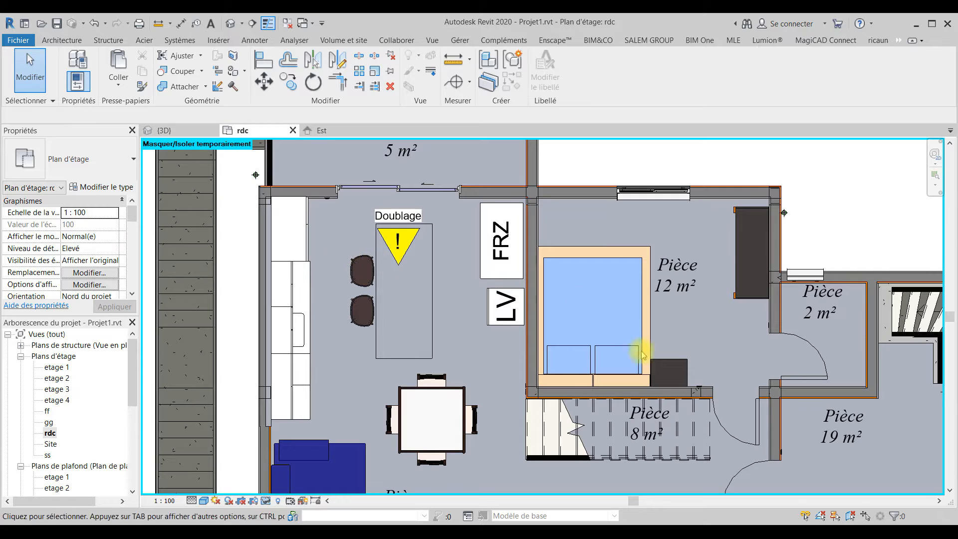
pyautogui.moveTo(695, 398); pyautogui.dragTo(725, 368, button='middle')
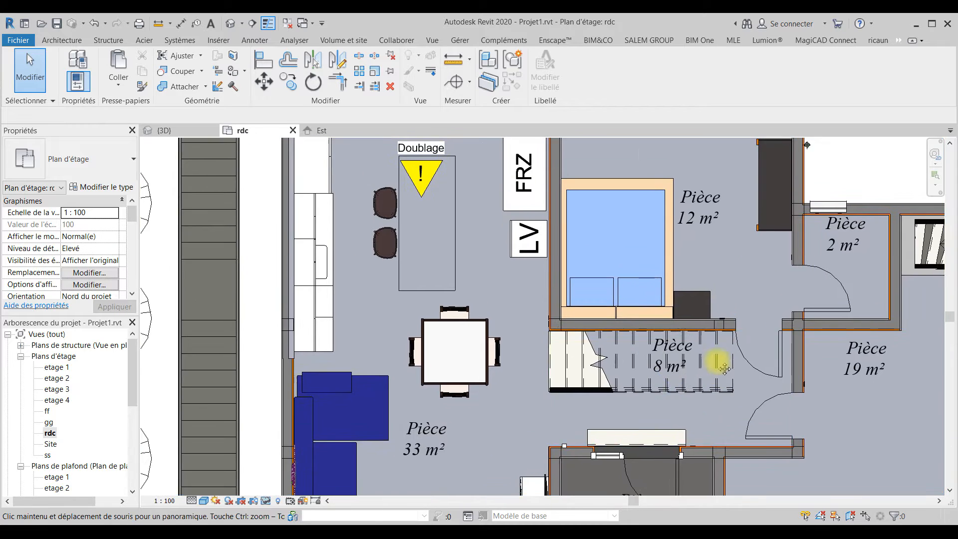
pyautogui.press('h')
pyautogui.press('i')
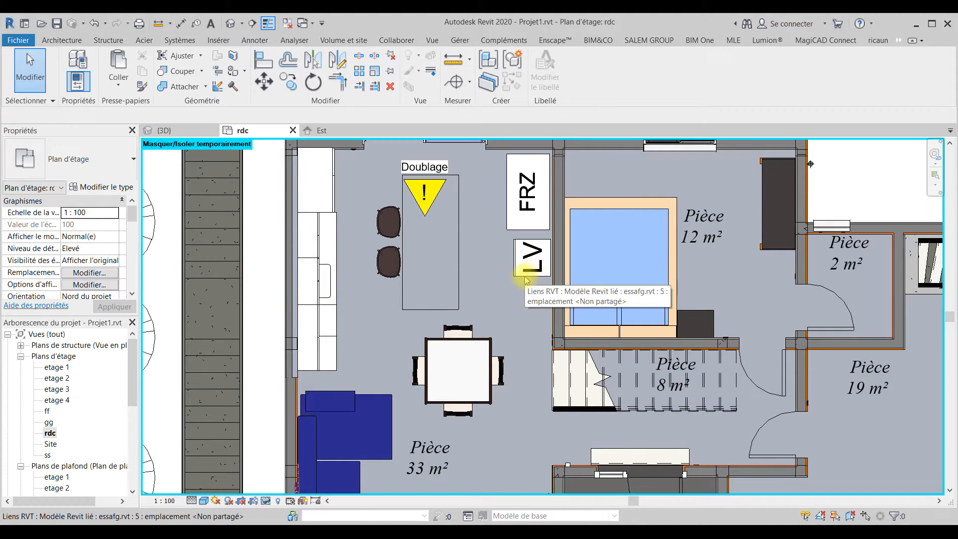
pyautogui.moveTo(695, 400); pyautogui.dragTo(718, 303, button='middle')
pyautogui.moveTo(673, 439); pyautogui.dragTo(562, 261, button='middle')
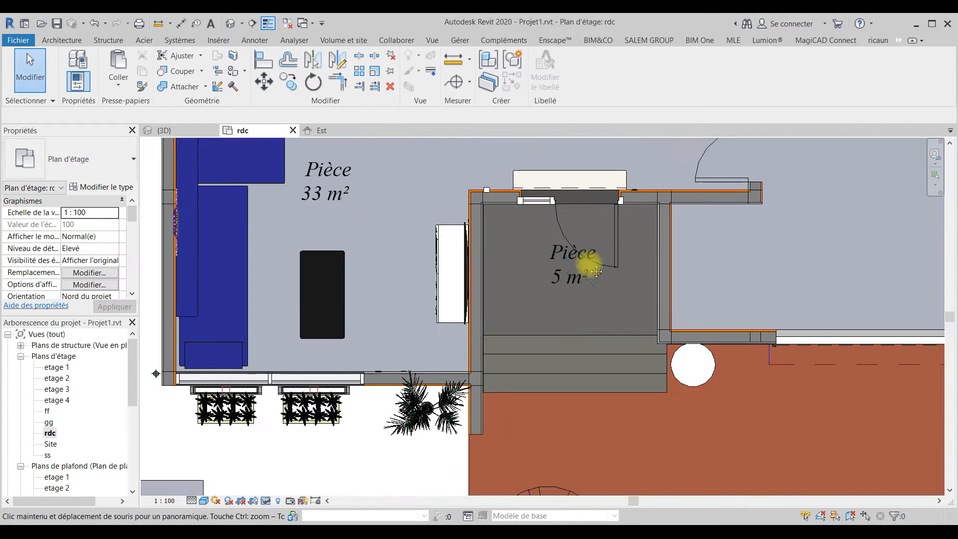
pyautogui.scroll(-3, 580, 293)
pyautogui.moveTo(580, 293); pyautogui.dragTo(552, 413, button='middle')
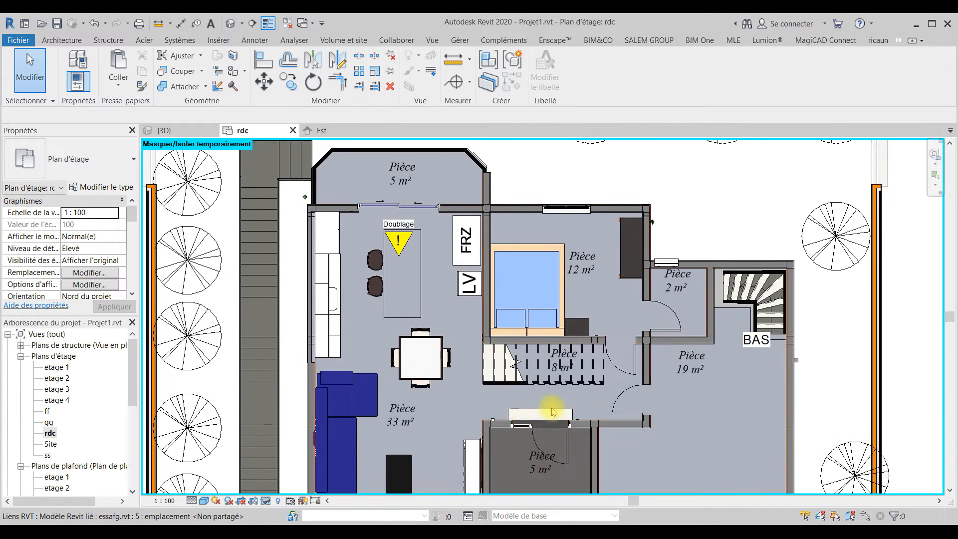
# Inspect the living area, the room with the stairs marked BAS, the bedroom and the small adjoining room by selecting each
pyautogui.click(434, 407)
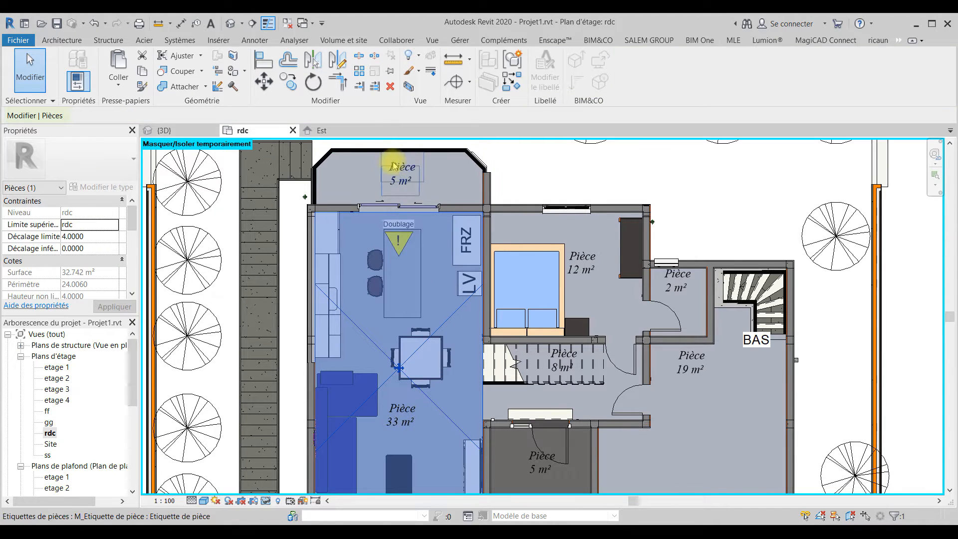
pyautogui.click(698, 392)
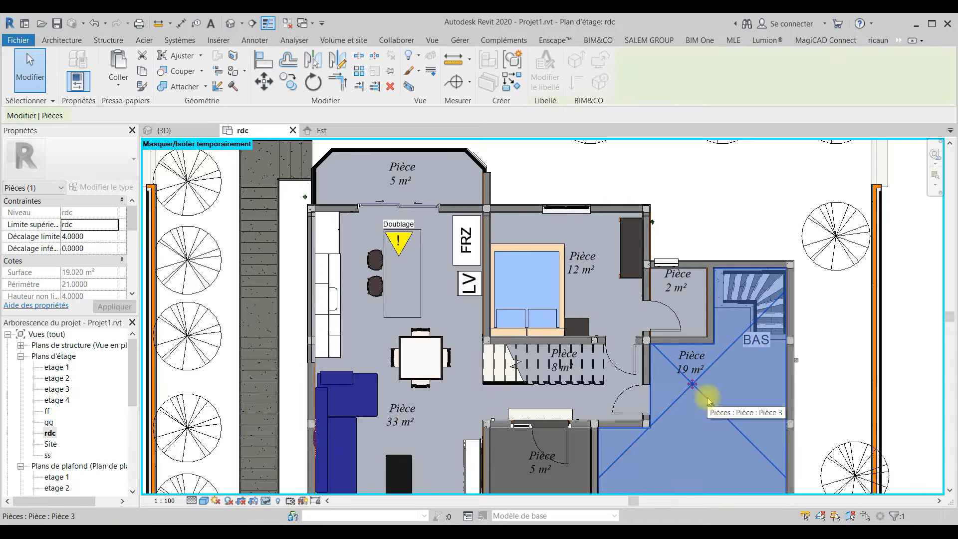
pyautogui.click(918, 365)
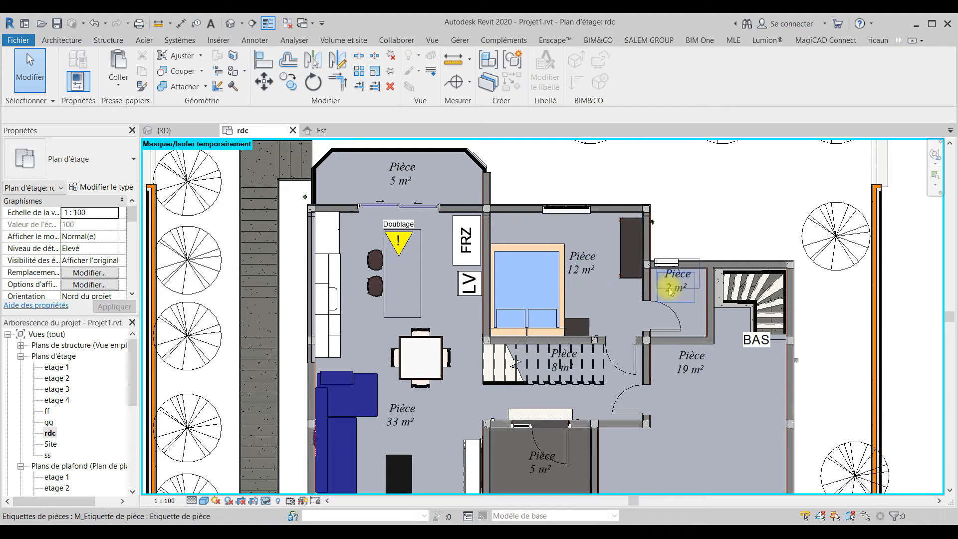
pyautogui.click(583, 289)
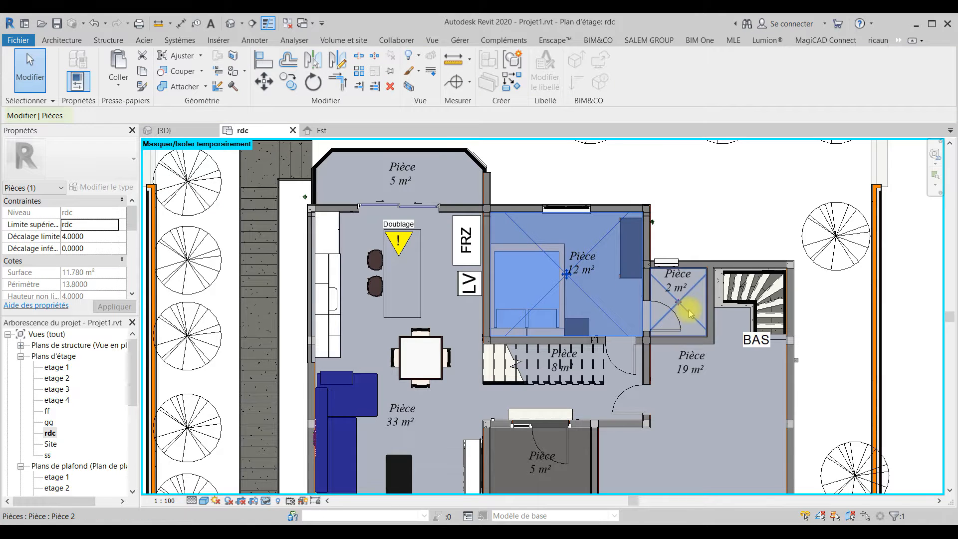
pyautogui.click(689, 308)
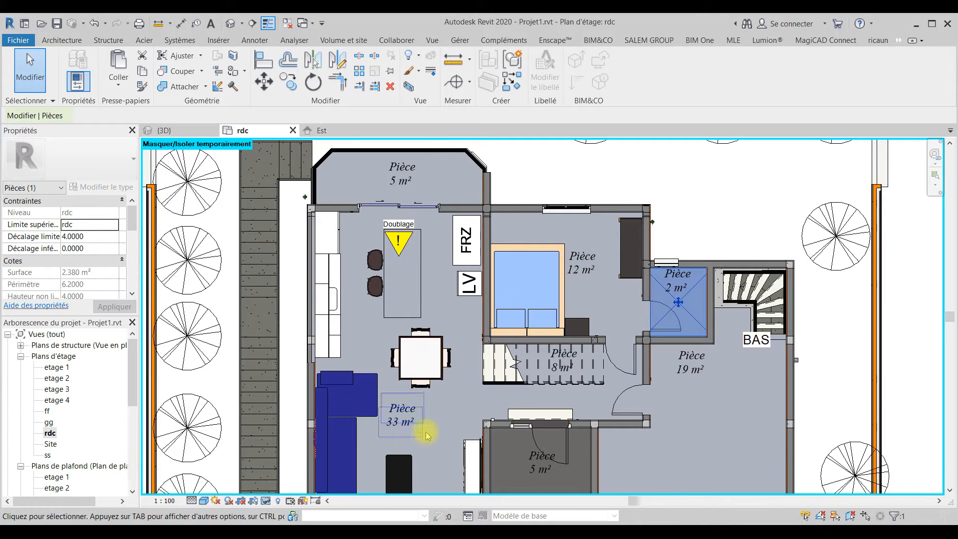
pyautogui.moveTo(470, 379); pyautogui.dragTo(473, 343, button='middle')
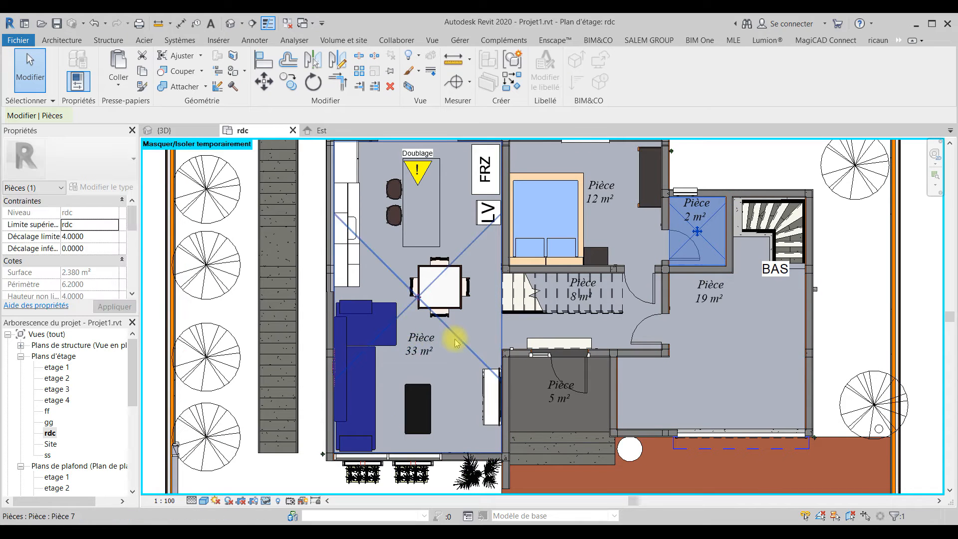
pyautogui.click(455, 343)
pyautogui.moveTo(558, 256); pyautogui.dragTo(526, 360, button='middle')
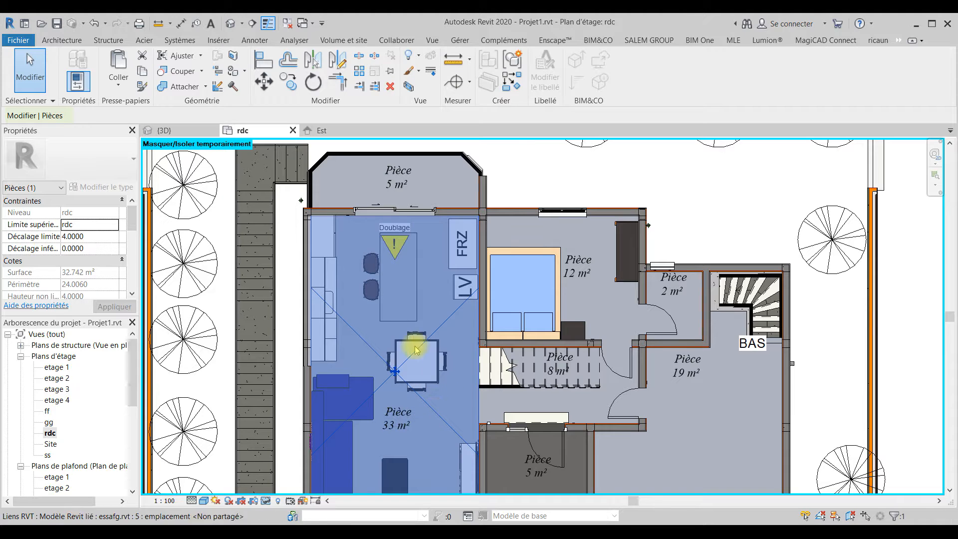
pyautogui.click(549, 168)
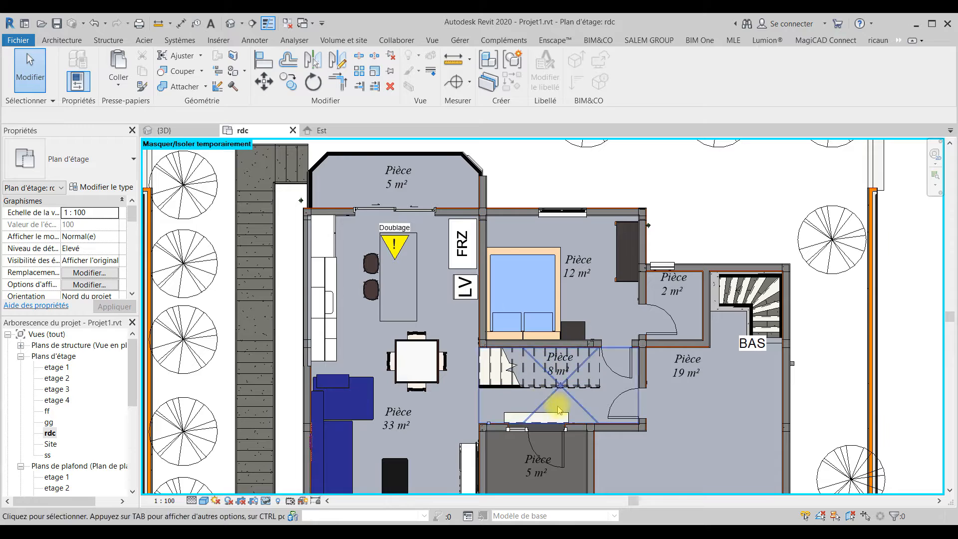
# Examine the kitchen counter, sink and the FRZ and LV appliances in the open living area
pyautogui.moveTo(605, 403); pyautogui.dragTo(581, 349, button='middle')
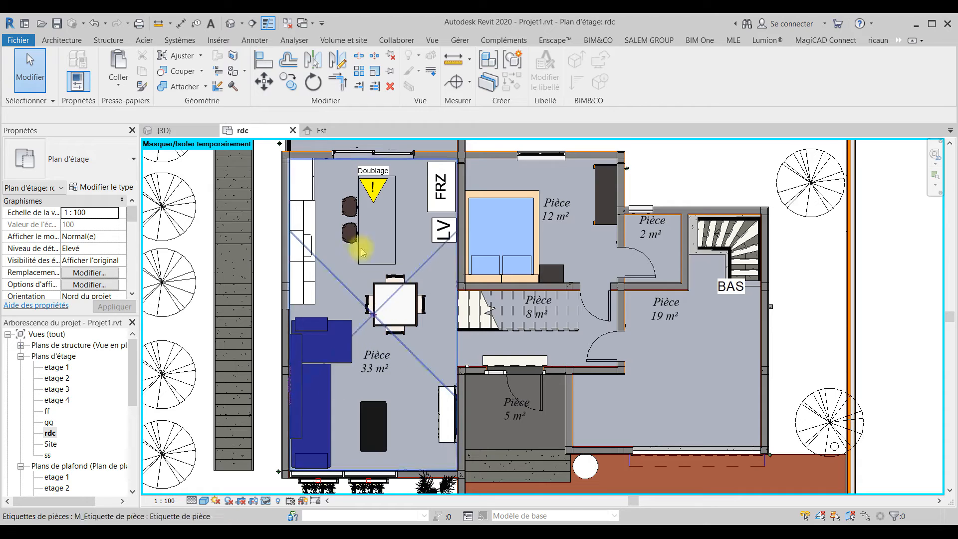
pyautogui.scroll(3, 315, 187)
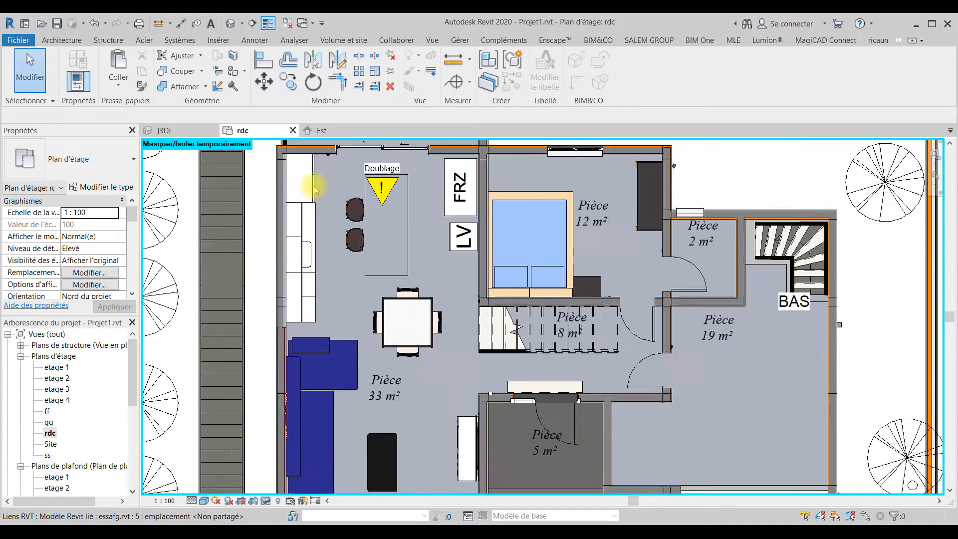
pyautogui.scroll(-2, 399, 331)
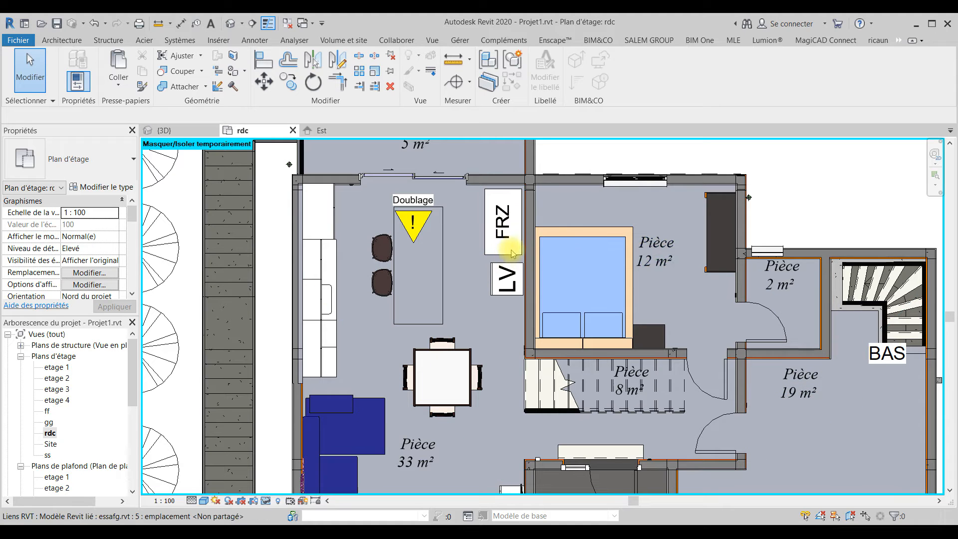
pyautogui.scroll(-1, 479, 240)
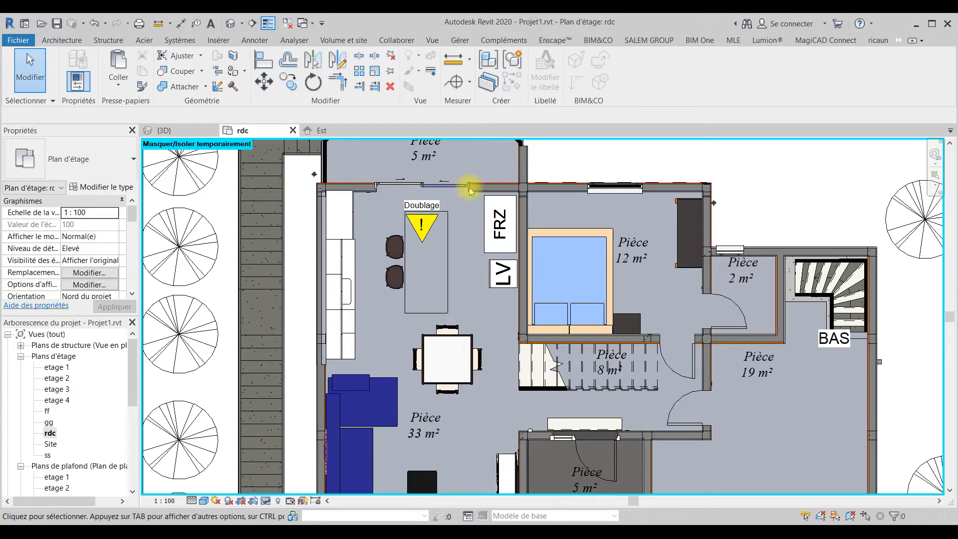
pyautogui.scroll(-1, 470, 185)
pyautogui.scroll(-1, 537, 234)
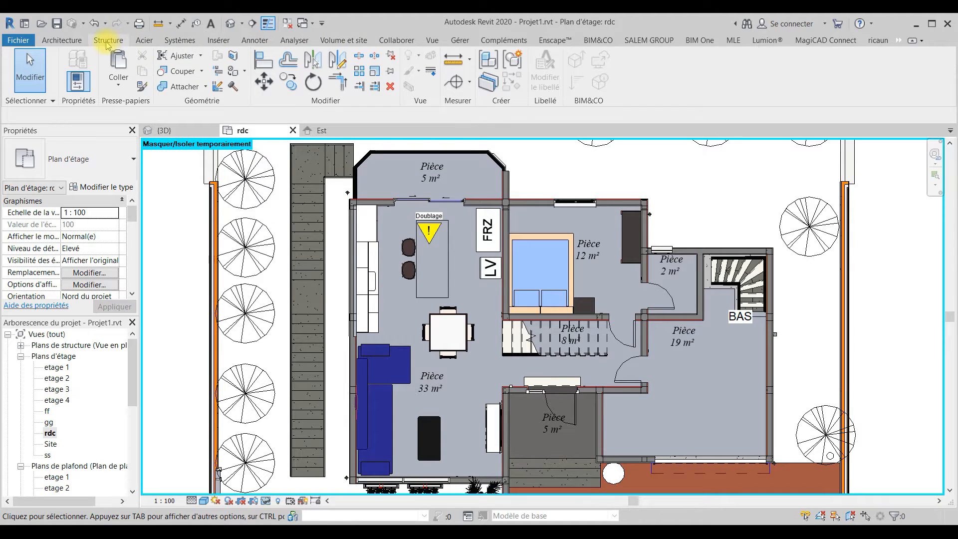
# Start the Canalisation tool for placing pipes on the rdc plan
pyautogui.click(172, 41)
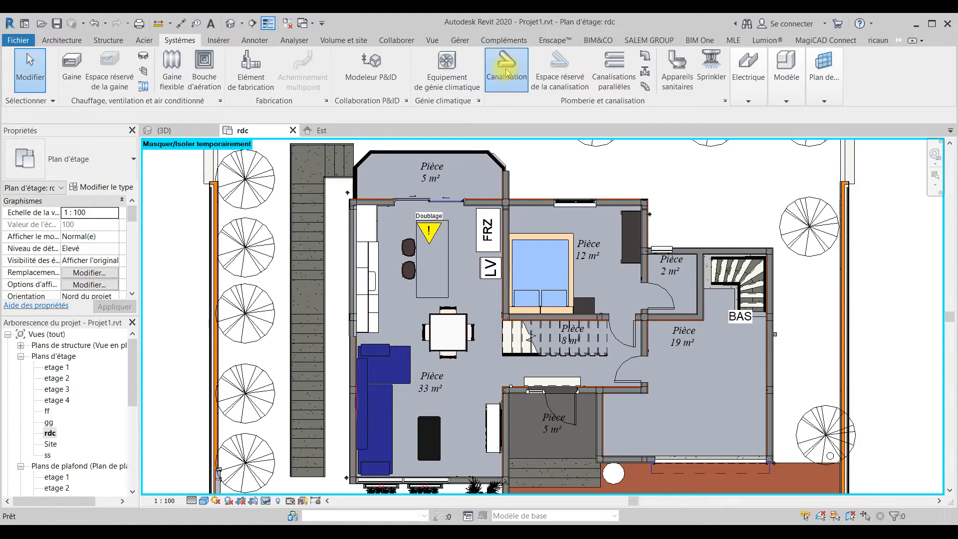
pyautogui.click(506, 96)
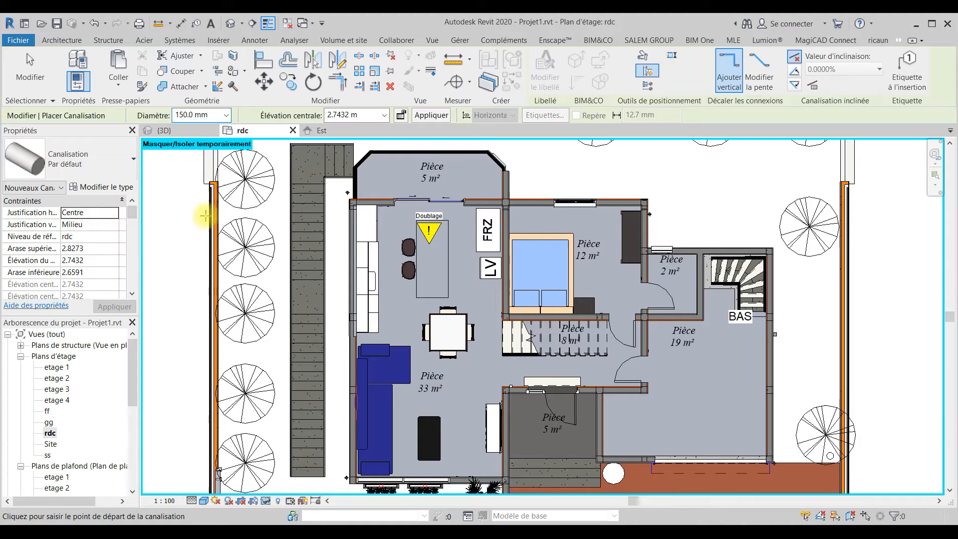
pyautogui.click(93, 188)
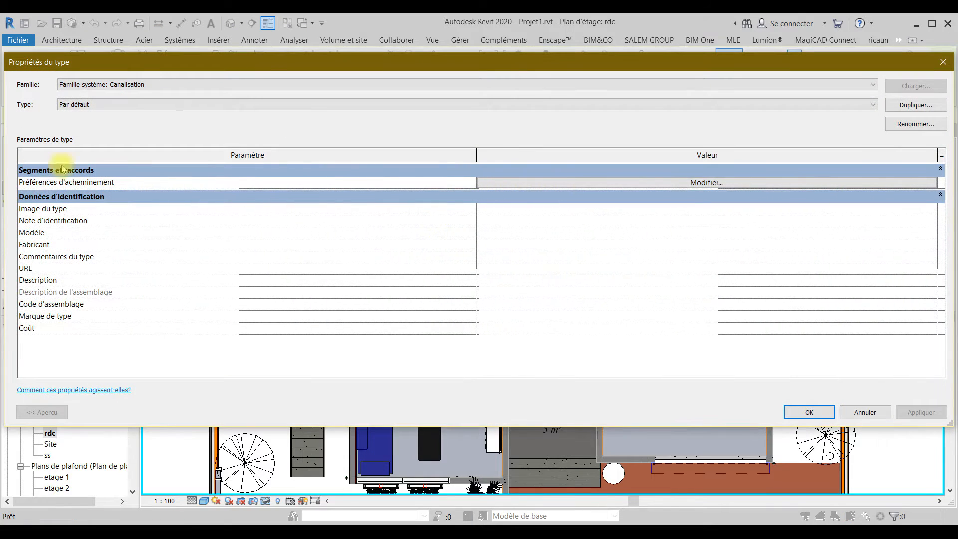
pyautogui.moveTo(252, 60); pyautogui.dragTo(344, 122)
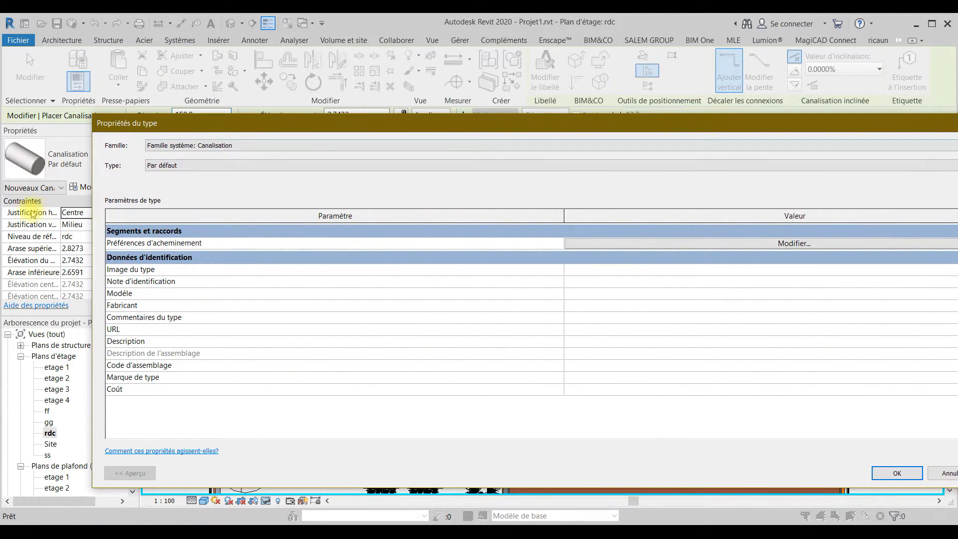
pyautogui.moveTo(568, 130); pyautogui.dragTo(537, 245)
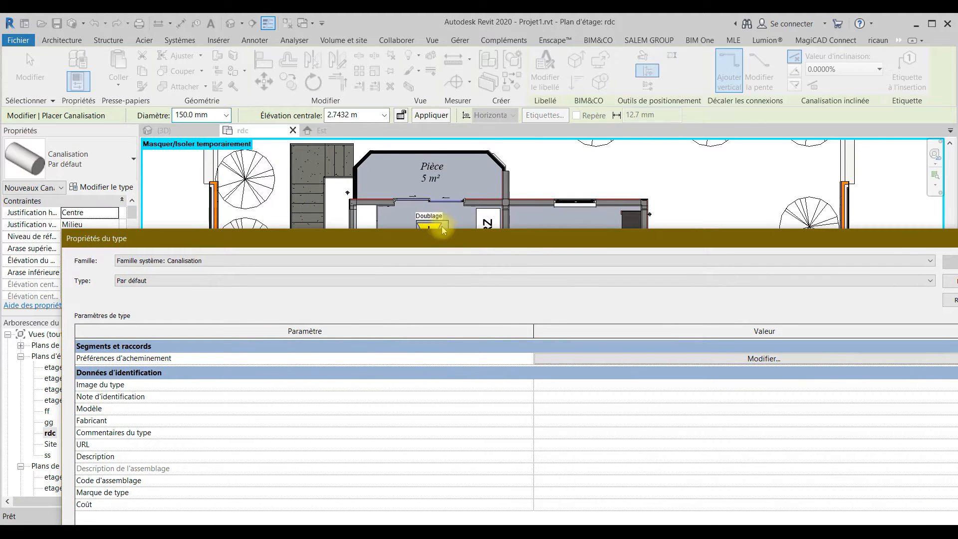
pyautogui.moveTo(439, 232); pyautogui.dragTo(365, 123)
pyautogui.click(509, 253)
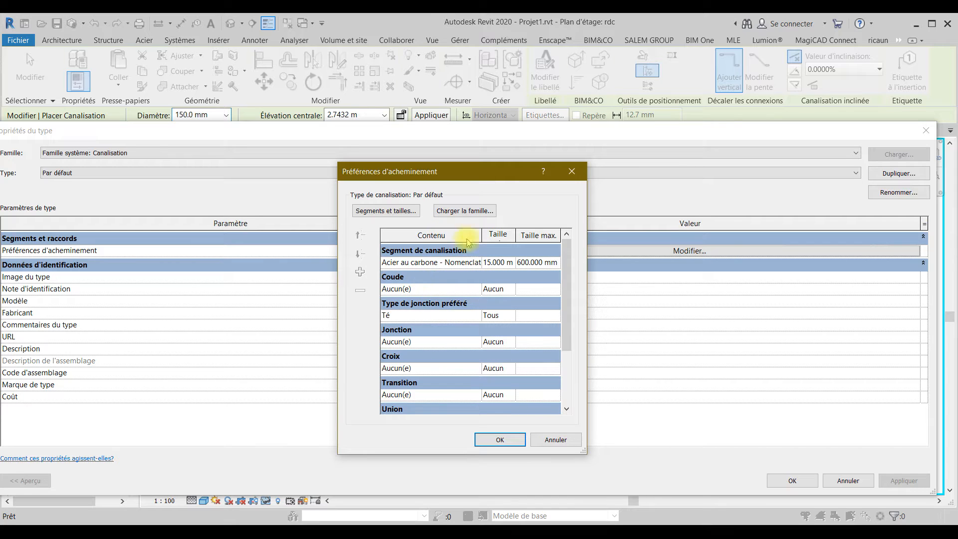
pyautogui.click(569, 172)
pyautogui.click(925, 130)
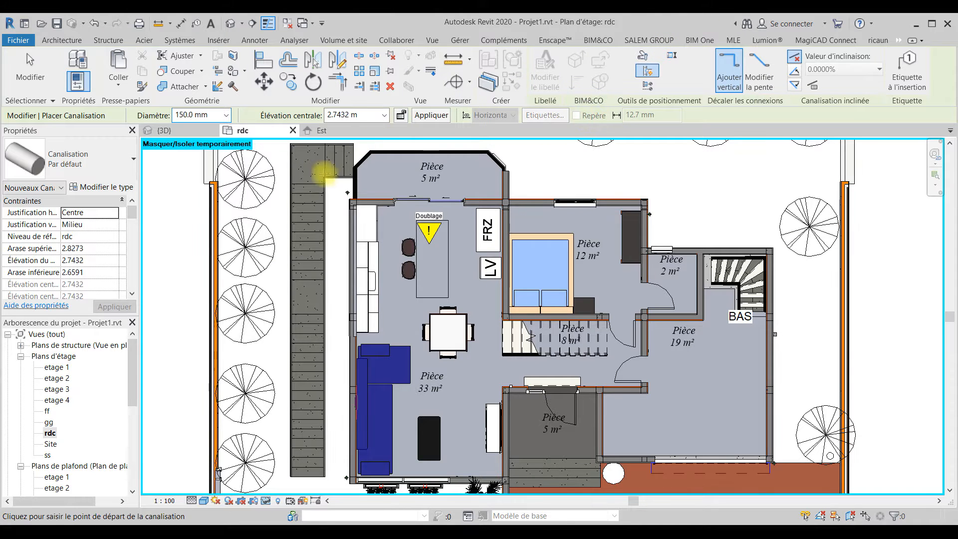
# Open the routing preferences of the Par défaut pipe type and start loading a family
pyautogui.click(100, 187)
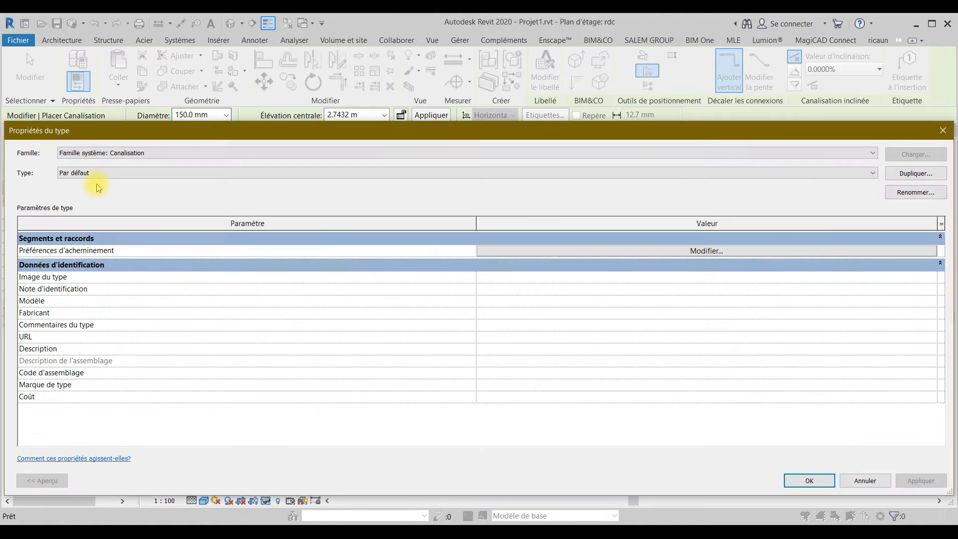
pyautogui.click(723, 251)
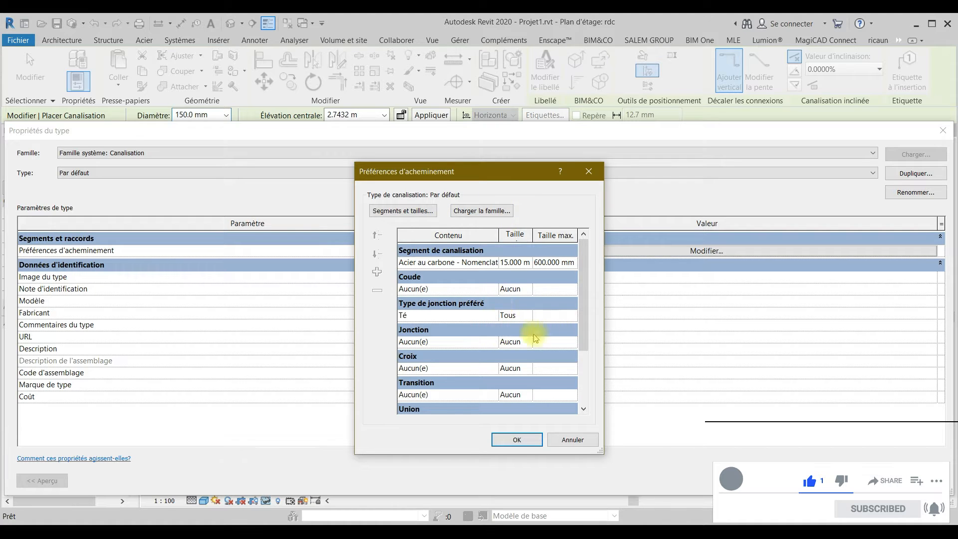
pyautogui.click(486, 211)
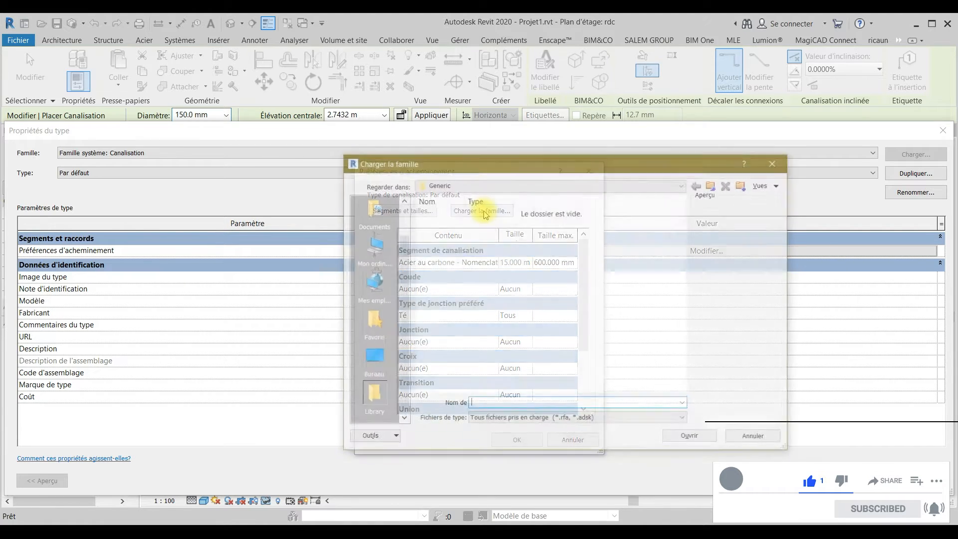
# Browse from the desktop to the France folder inside Revit 2021_Resources and Libraries
pyautogui.click(371, 358)
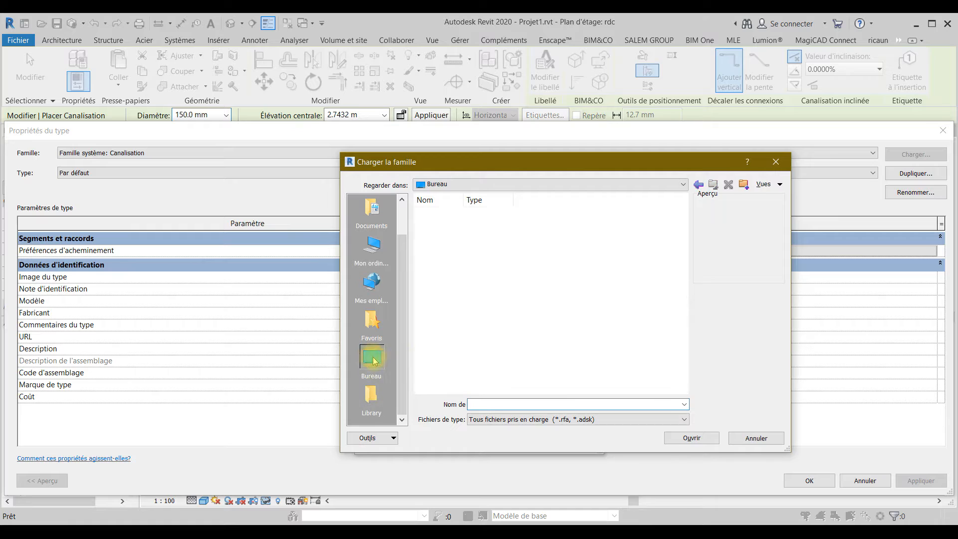
pyautogui.scroll(-2, 541, 388)
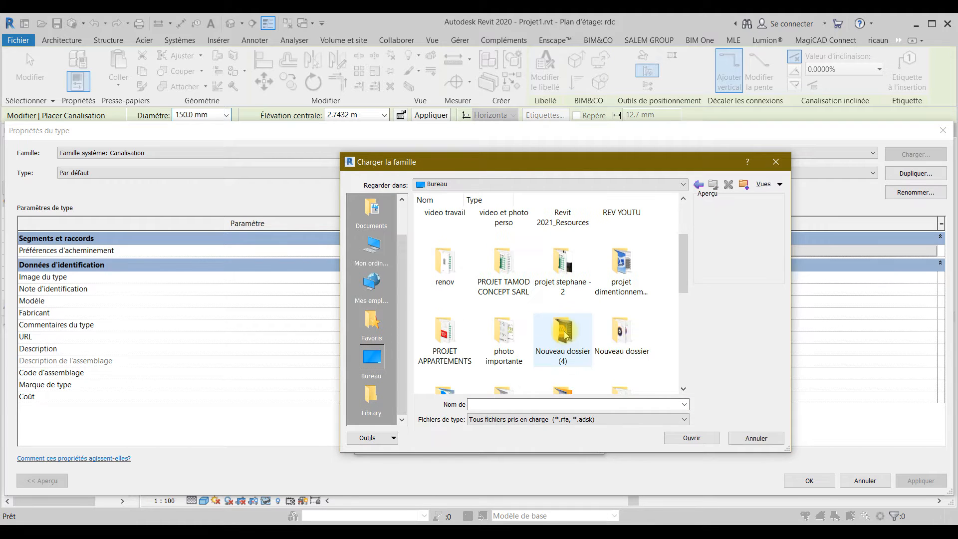
pyautogui.moveTo(684, 265); pyautogui.dragTo(697, 250)
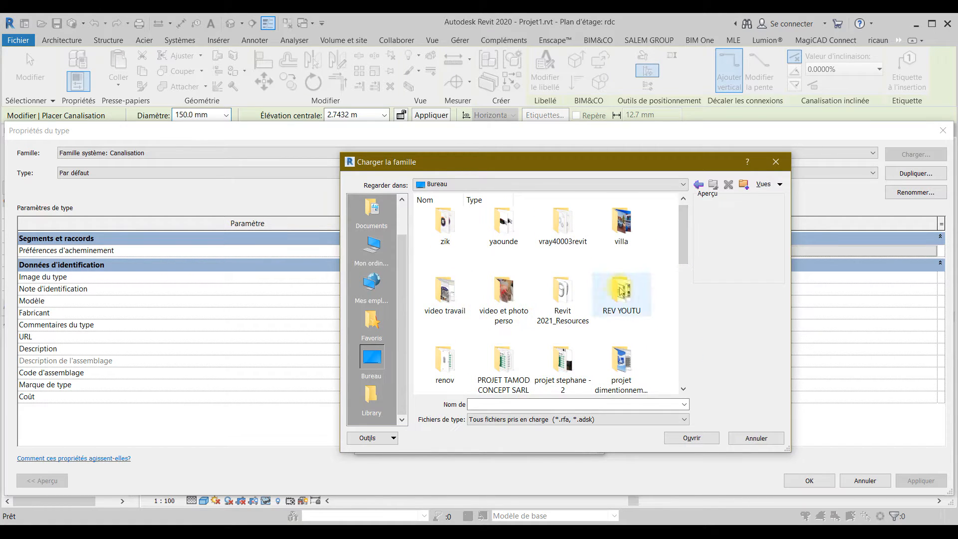
pyautogui.click(557, 295)
pyautogui.doubleClick(589, 295)
pyautogui.scroll(-5, 562, 324)
pyautogui.scroll(-10, 559, 330)
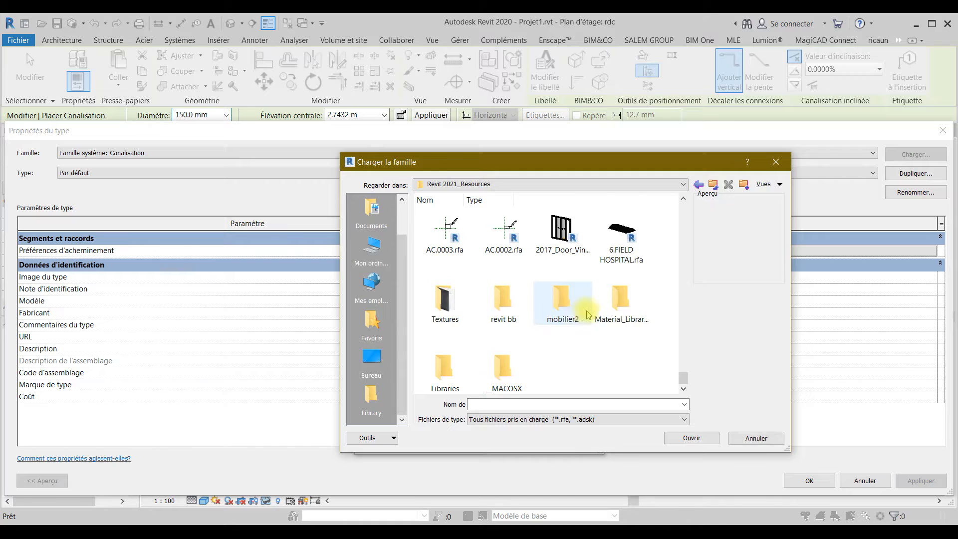
pyautogui.doubleClick(445, 374)
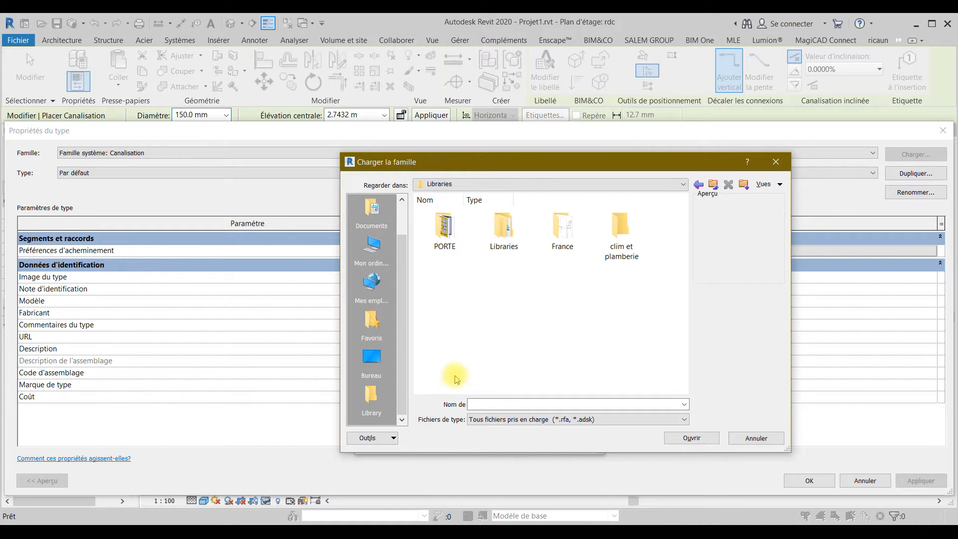
pyautogui.doubleClick(553, 230)
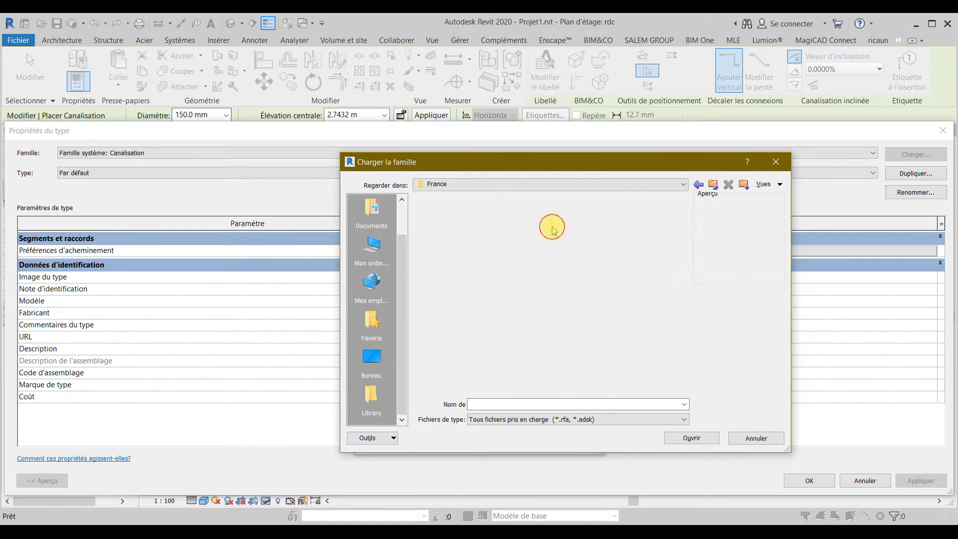
# Look through the MEP Plomberie folder and its Appareillage subfolder, and return to the France folder
pyautogui.scroll(-5, 557, 240)
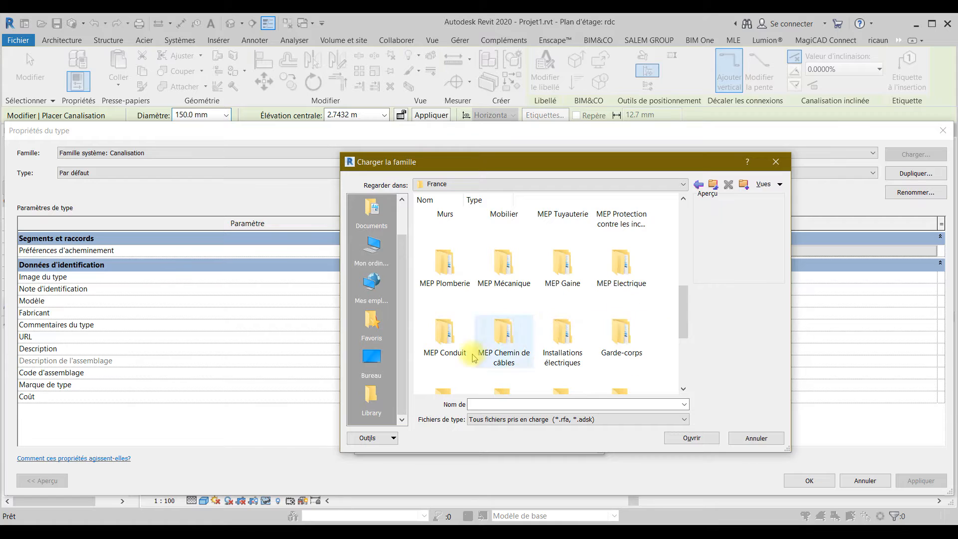
pyautogui.scroll(-2, 509, 335)
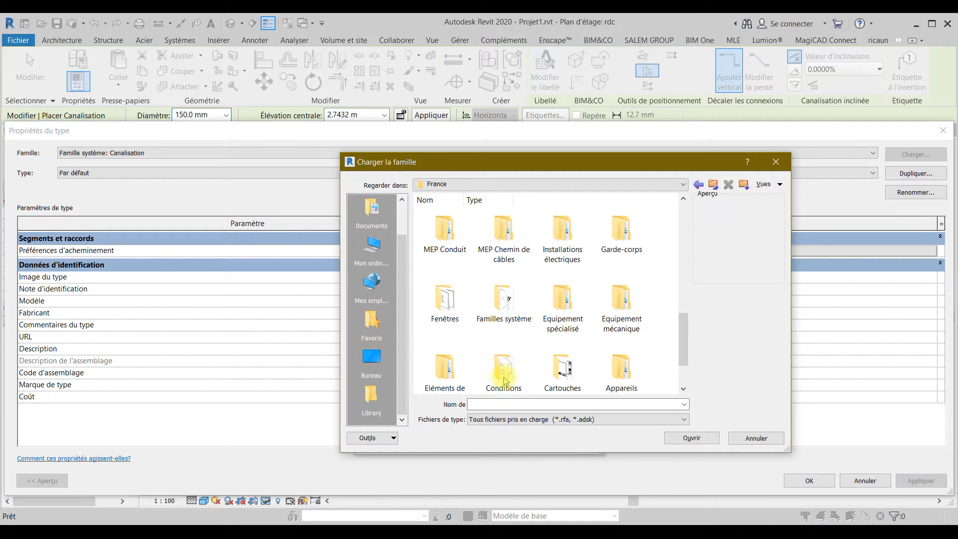
pyautogui.scroll(2, 642, 254)
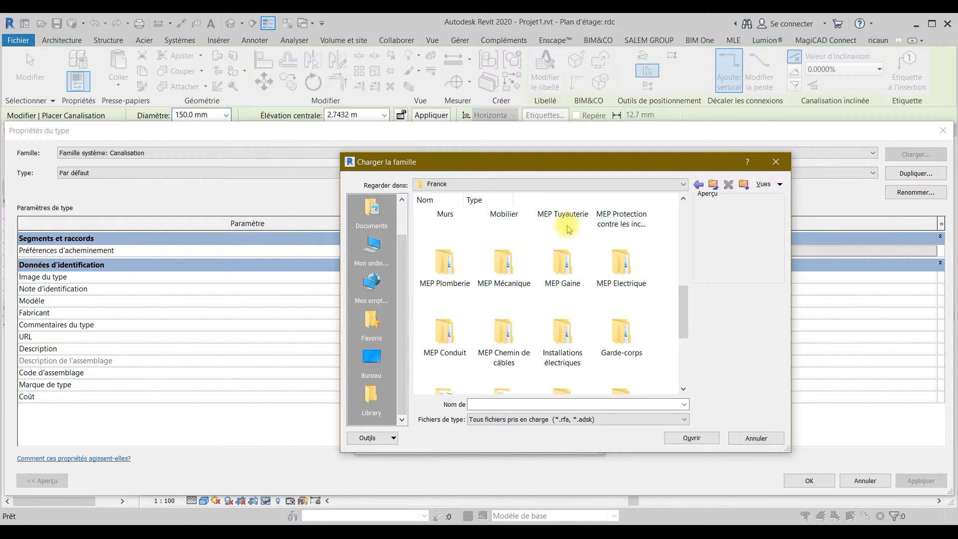
pyautogui.doubleClick(449, 263)
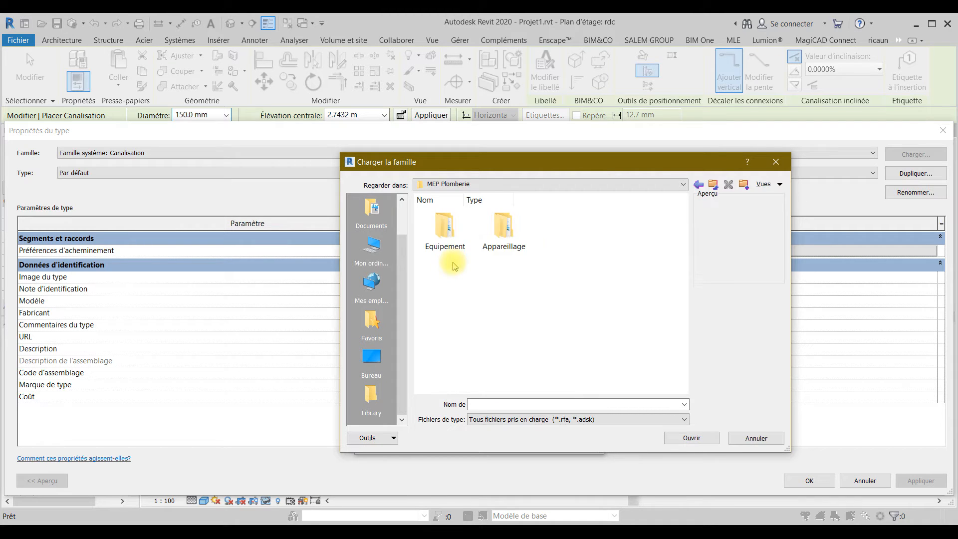
pyautogui.doubleClick(503, 227)
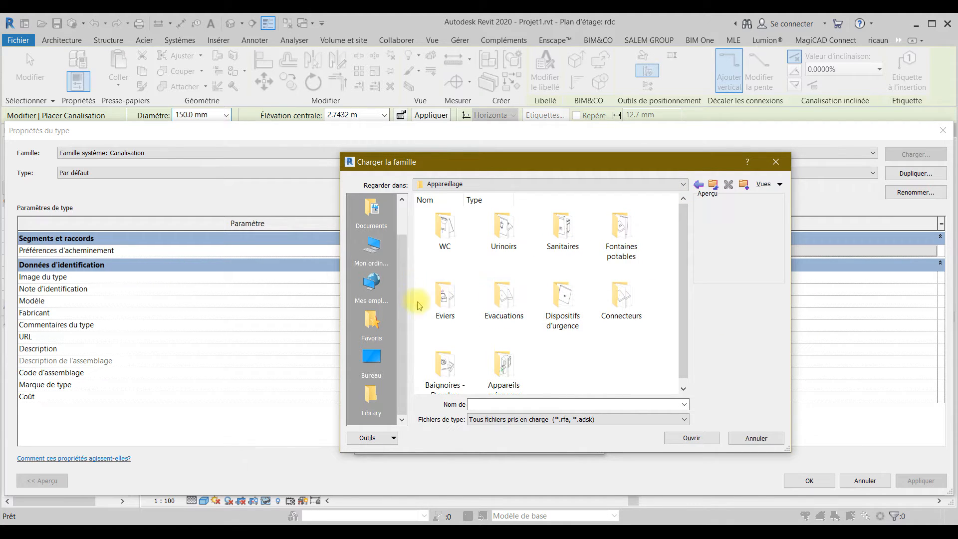
pyautogui.click(713, 185)
pyautogui.click(714, 185)
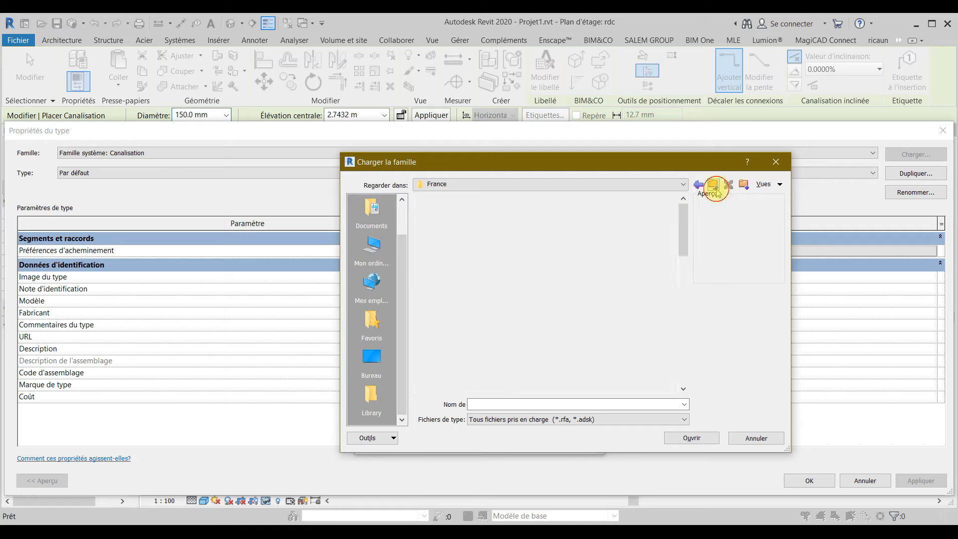
# Load all the generic fitting families from the Générique folder under MEP Tuyauterie and Raccords
pyautogui.moveTo(684, 241); pyautogui.dragTo(679, 317)
pyautogui.doubleClick(562, 238)
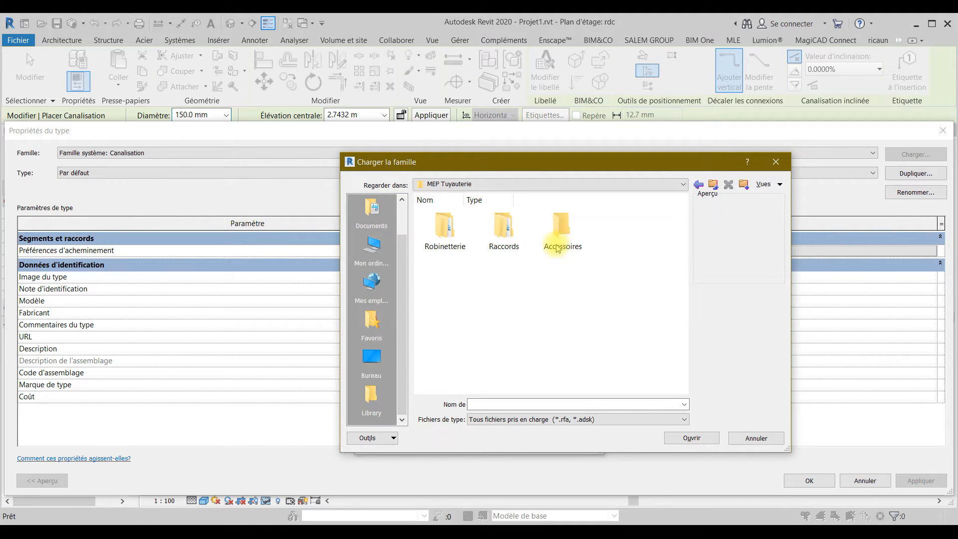
pyautogui.doubleClick(505, 230)
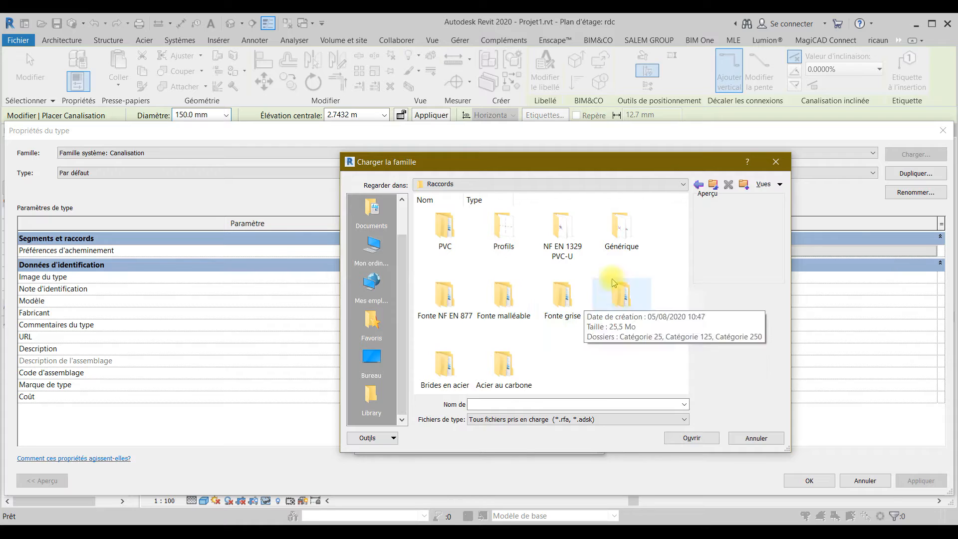
pyautogui.doubleClick(625, 235)
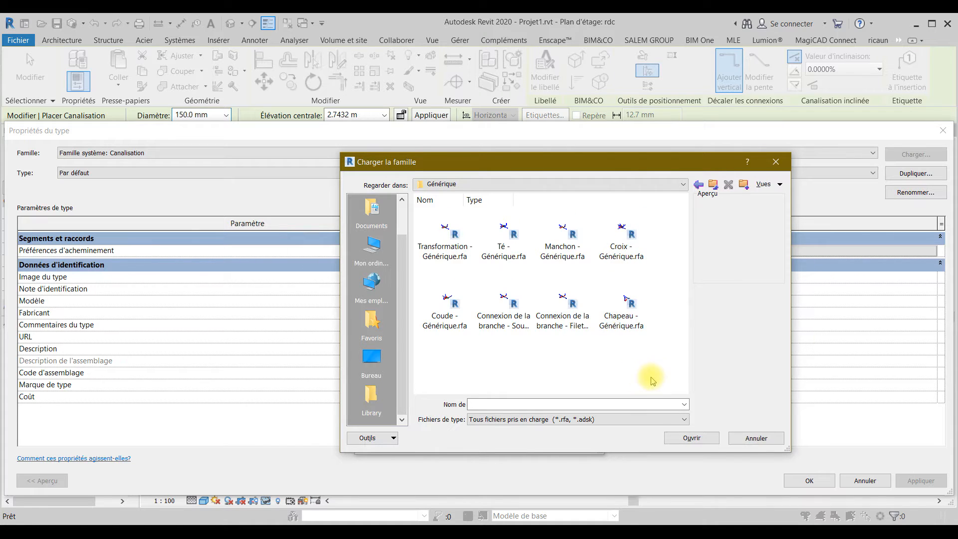
pyautogui.moveTo(666, 378); pyautogui.dragTo(439, 222)
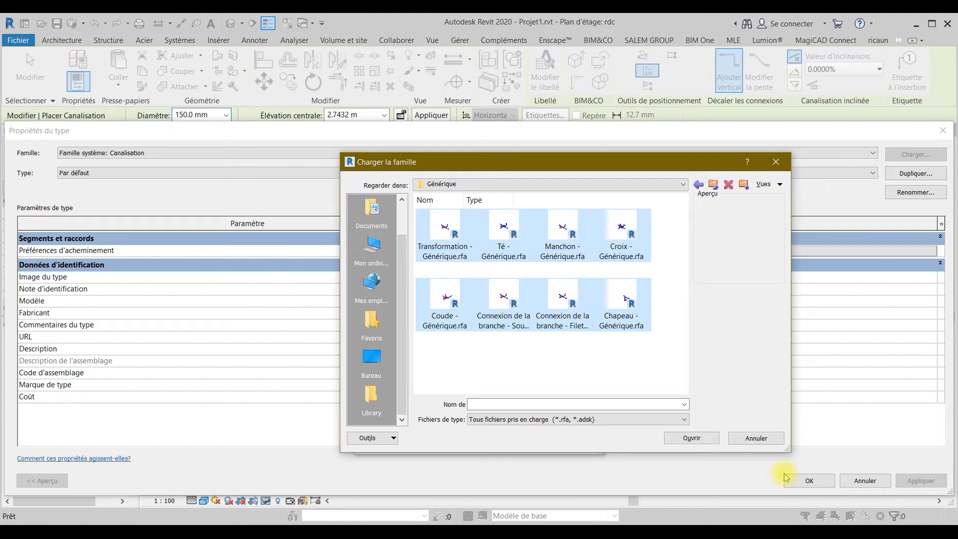
pyautogui.click(707, 441)
pyautogui.moveTo(649, 359); pyautogui.dragTo(413, 210)
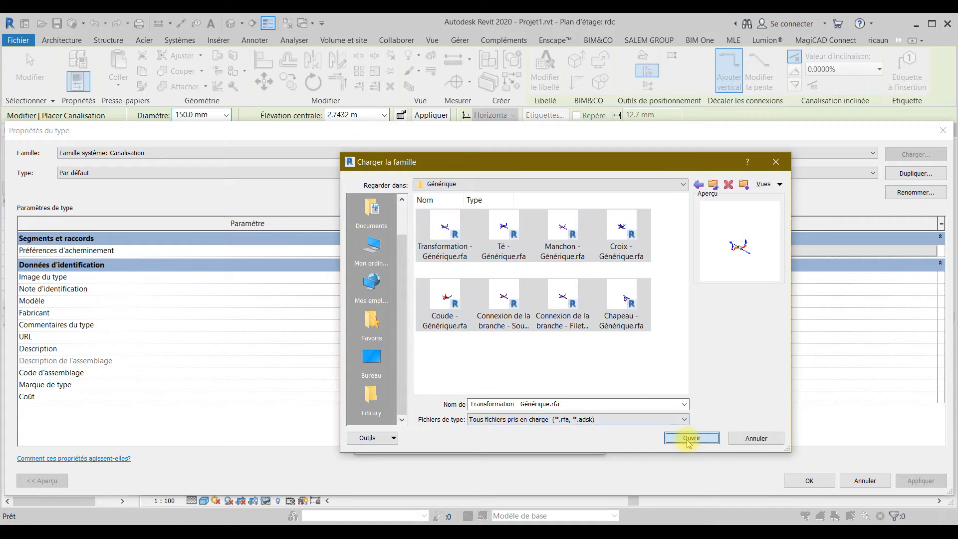
pyautogui.click(691, 440)
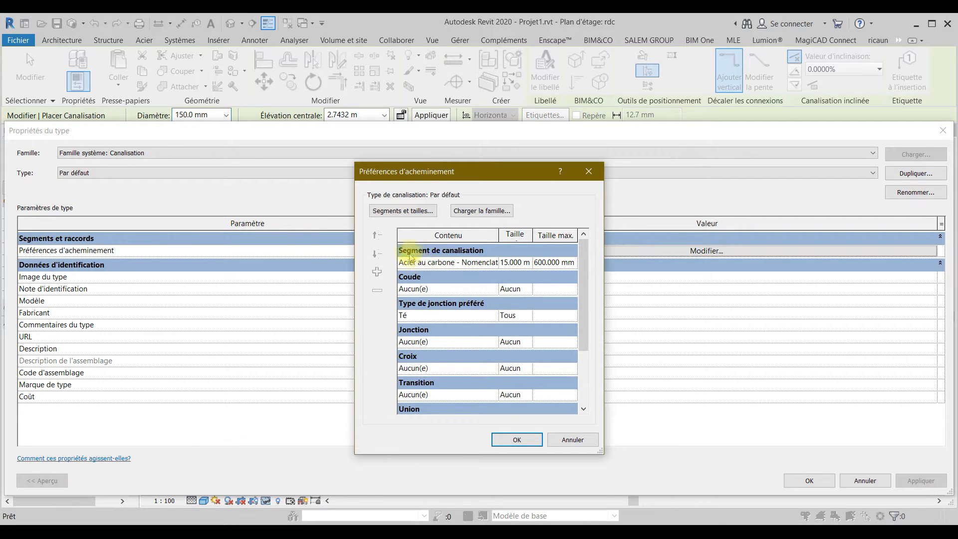
# Check the pipe segment's minimum and maximum size options, keeping 15 mm and 600 mm
pyautogui.click(527, 263)
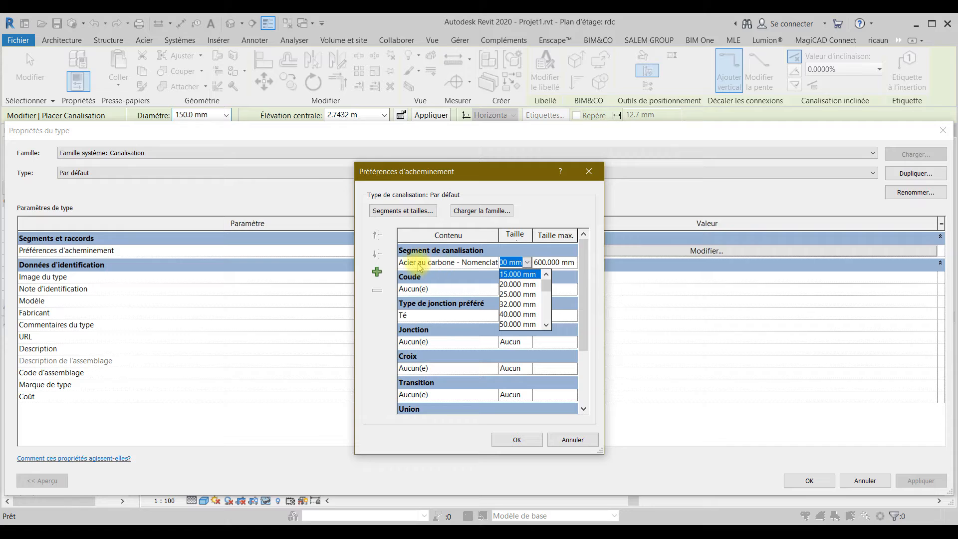
pyautogui.click(521, 275)
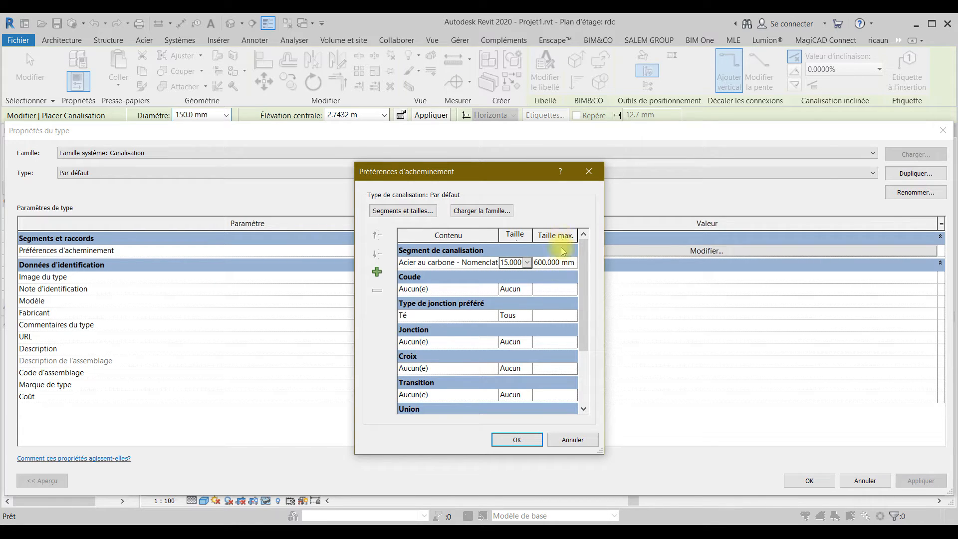
pyautogui.click(572, 264)
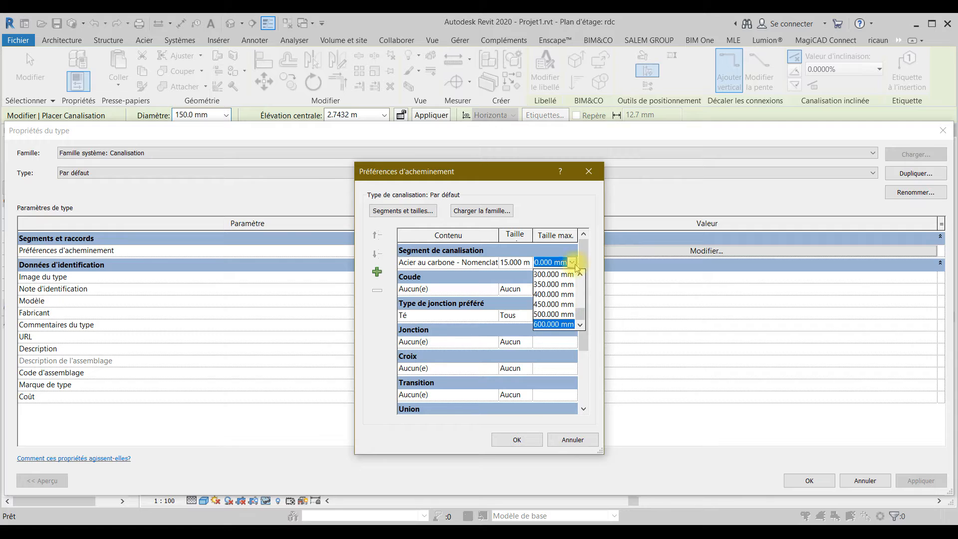
pyautogui.click(573, 263)
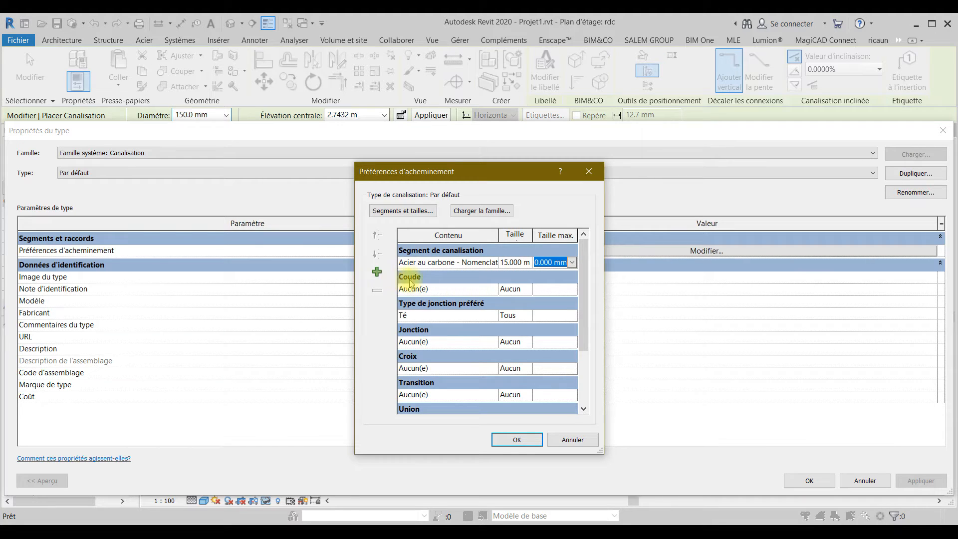
# Set the Coude fitting to Coude - Générique: Standard with its size range set to Tous
pyautogui.click(452, 288)
pyautogui.click(492, 289)
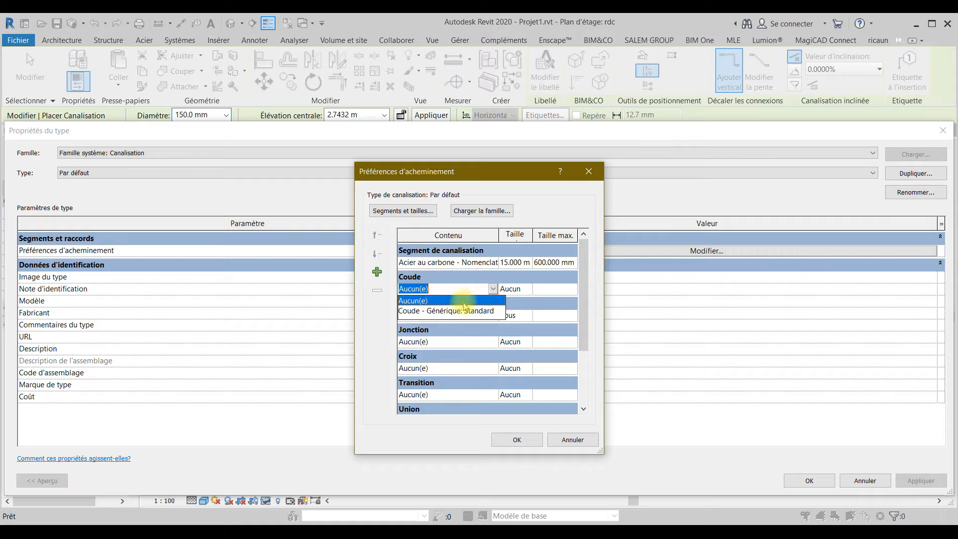
pyautogui.click(440, 311)
pyautogui.click(514, 288)
pyautogui.click(527, 289)
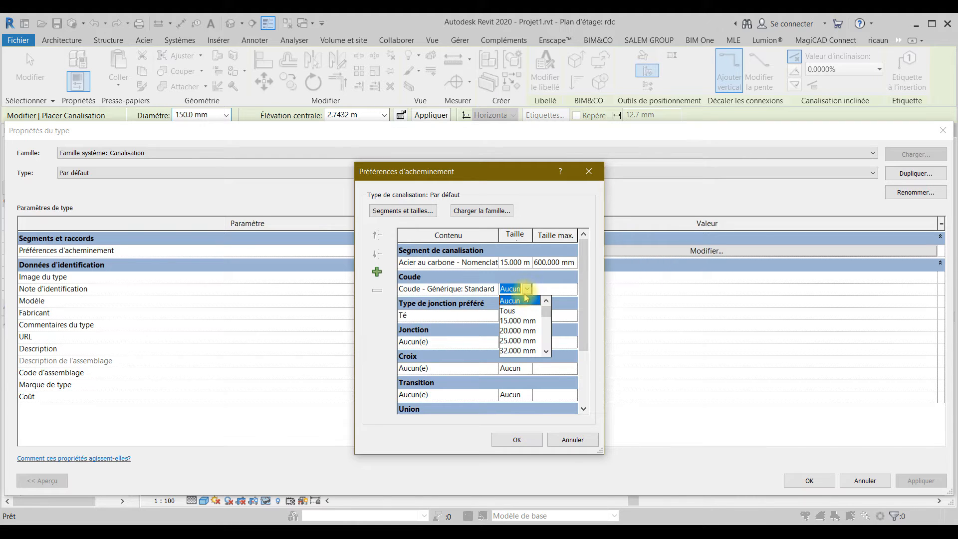
pyautogui.click(509, 311)
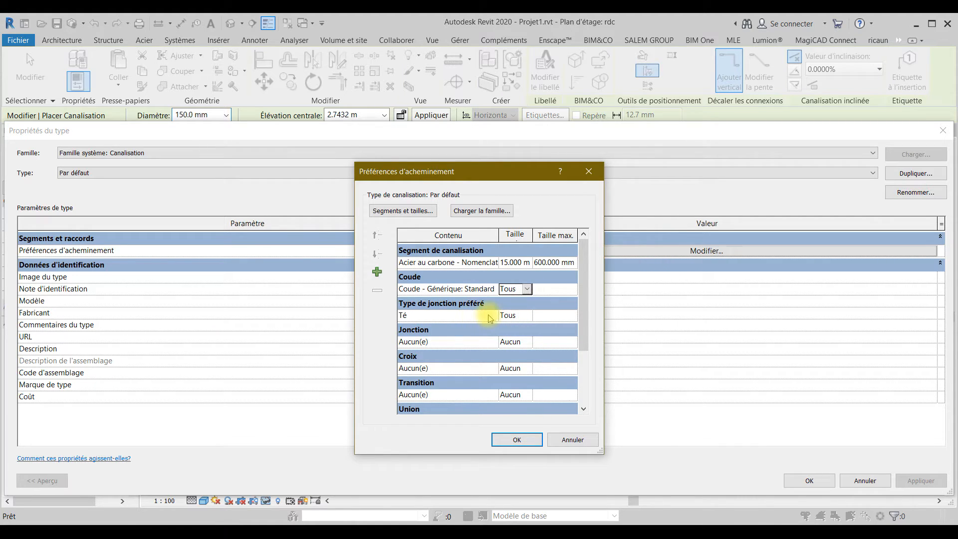
# Keep Té as the preferred junction type and set the Jonction fitting to Té - Générique: Standard
pyautogui.click(492, 316)
pyautogui.click(492, 316)
pyautogui.click(492, 316)
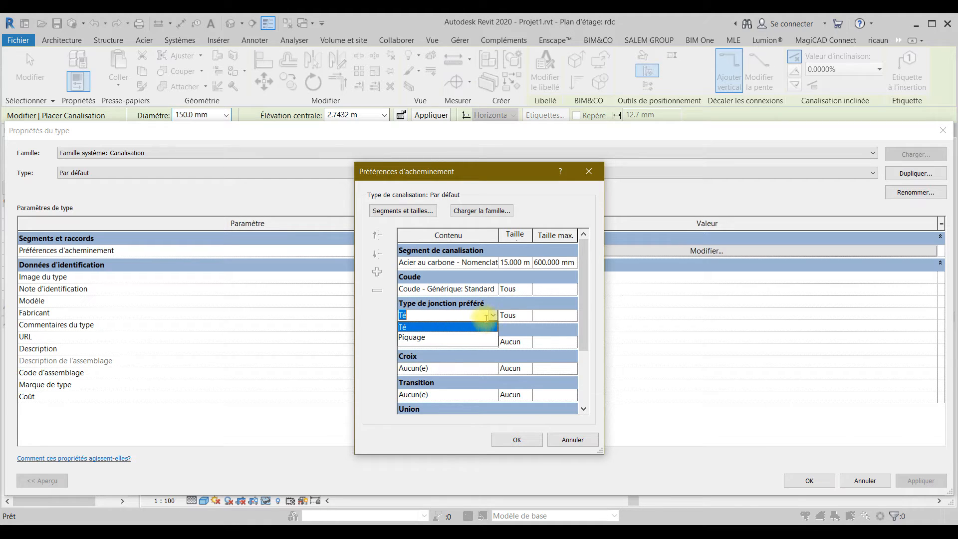
pyautogui.click(470, 350)
pyautogui.click(479, 341)
pyautogui.click(493, 342)
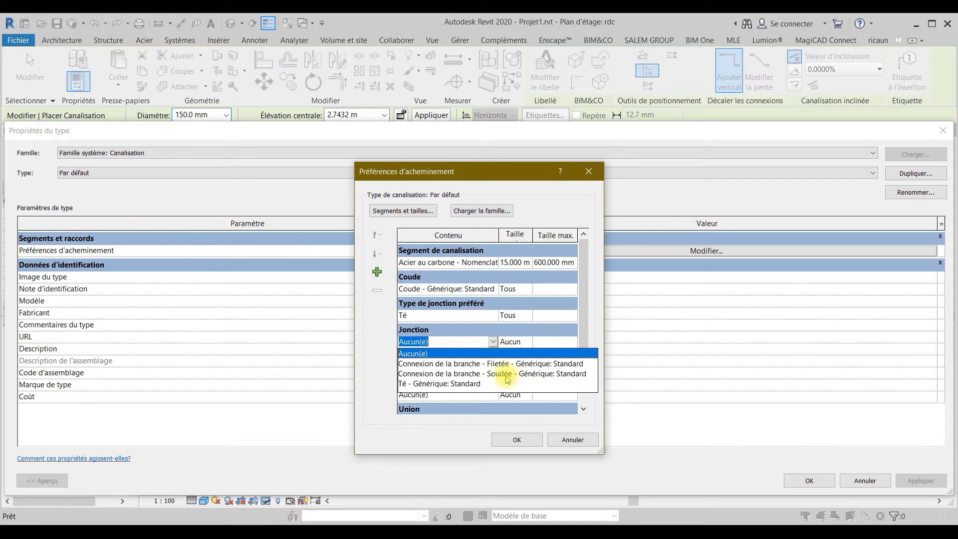
pyautogui.click(441, 383)
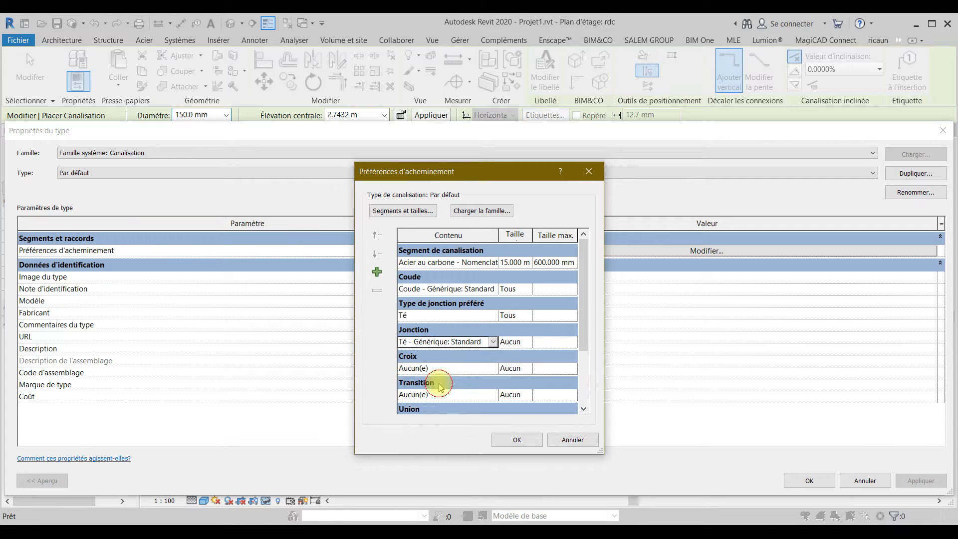
# Try the Connexion de la branche - Filetée - Générique: Standard fitting for Jonction, and restore Té - Générique: Standard
pyautogui.click(493, 342)
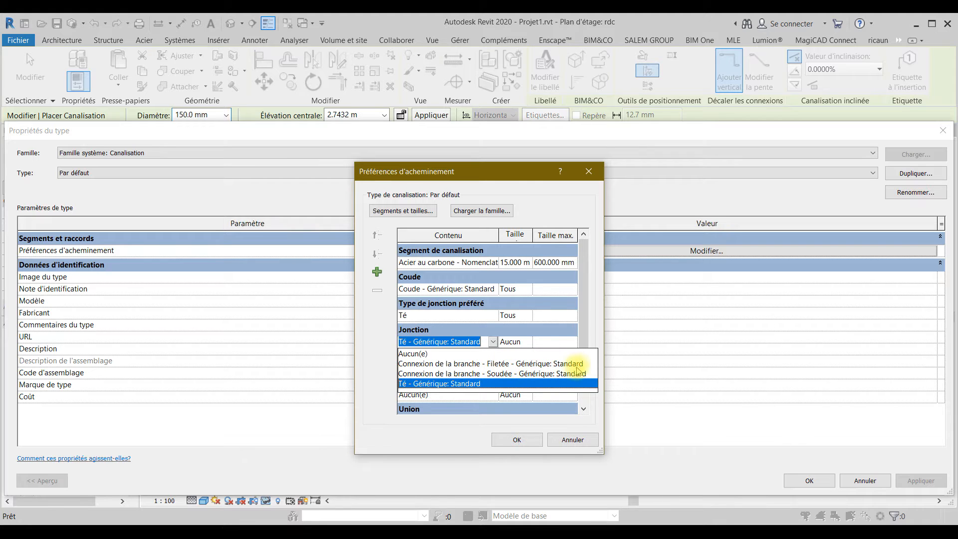
pyautogui.click(508, 364)
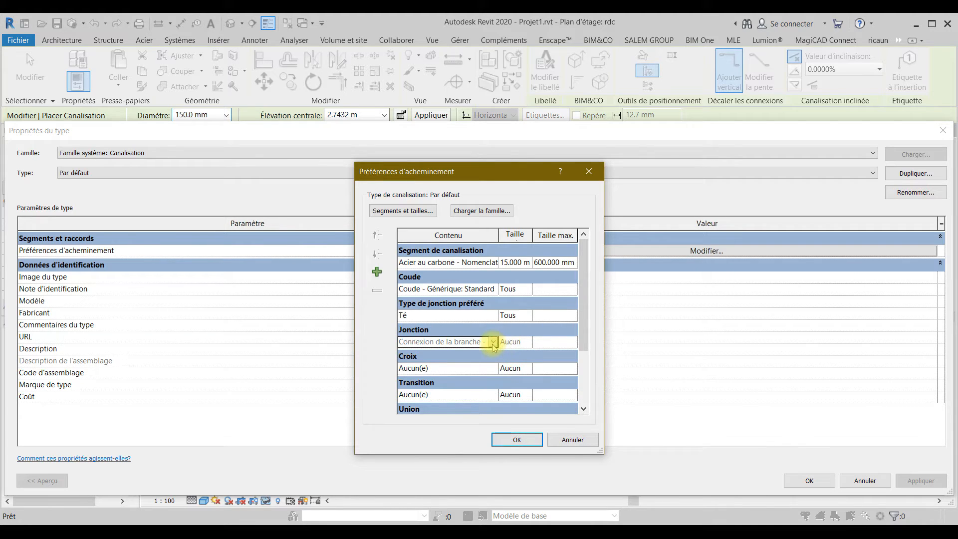
pyautogui.scroll(-1, 499, 349)
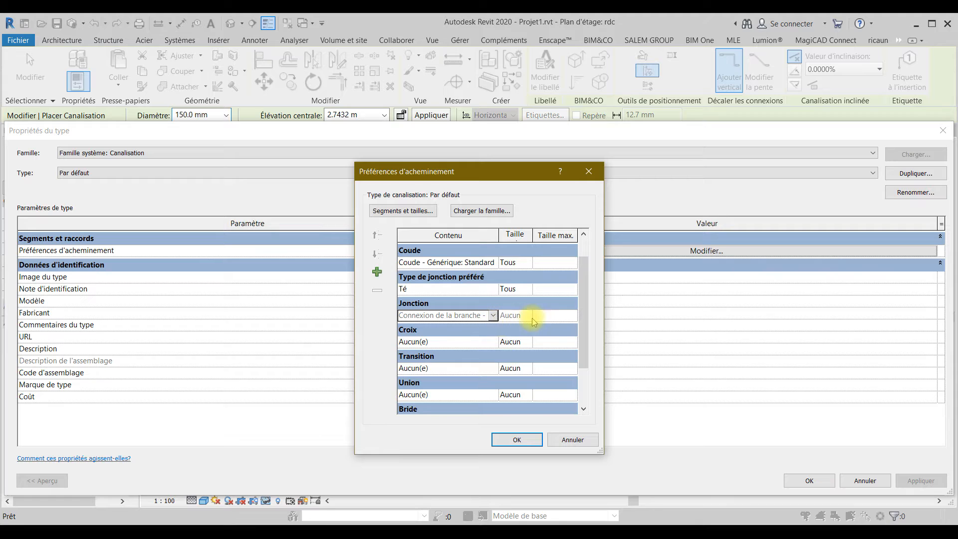
pyautogui.click(493, 315)
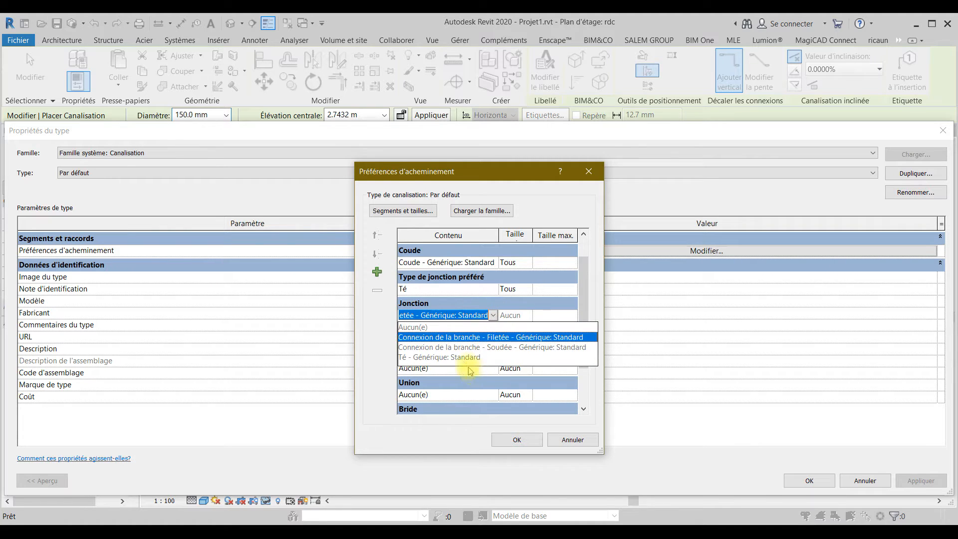
pyautogui.click(464, 357)
# Set the Jonction size range to Tous and assign Croix - Générique: Standard to Croix with size range Tous
pyautogui.click(530, 316)
pyautogui.click(519, 326)
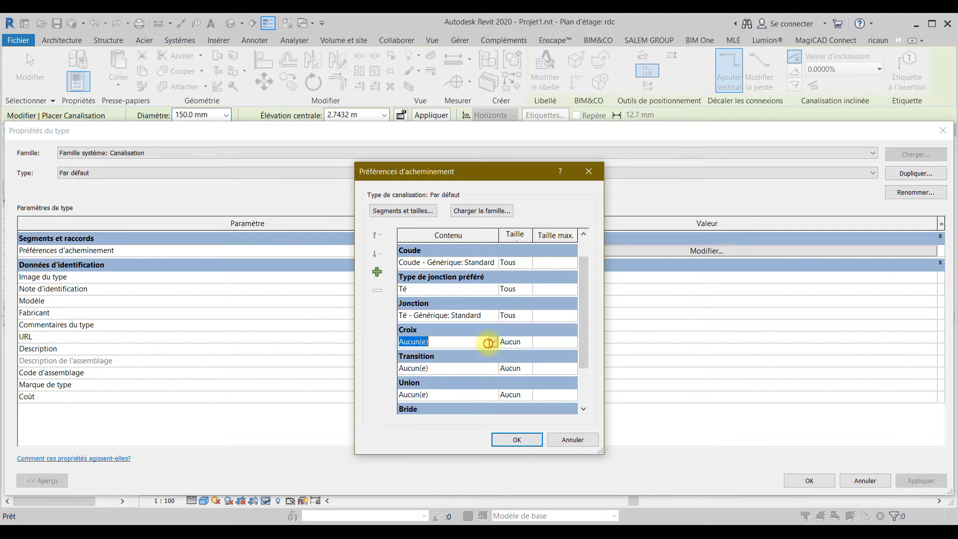
pyautogui.click(494, 343)
pyautogui.click(430, 365)
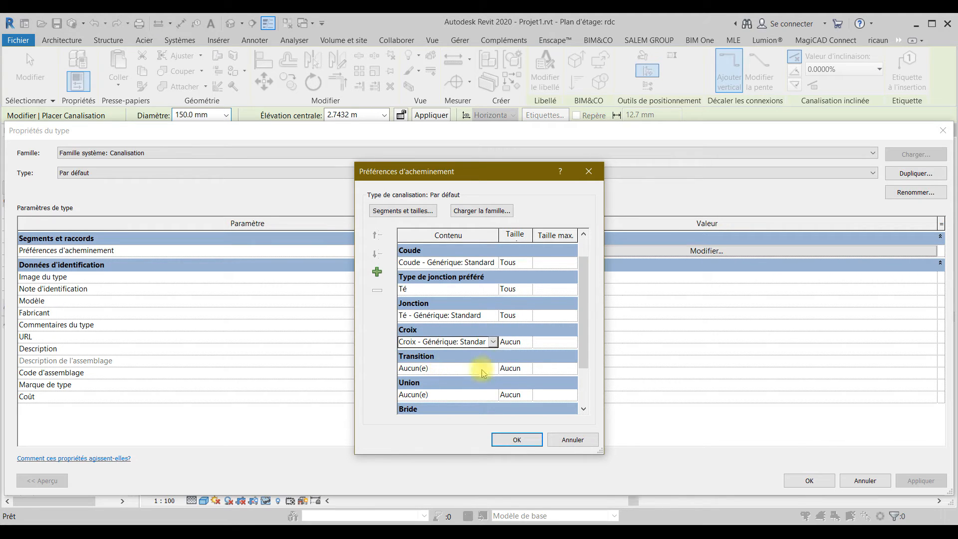
pyautogui.click(529, 345)
# Set the Transition fitting to Transformation - Générique: Standard with its size range set to Tous
pyautogui.scroll(-1, 497, 364)
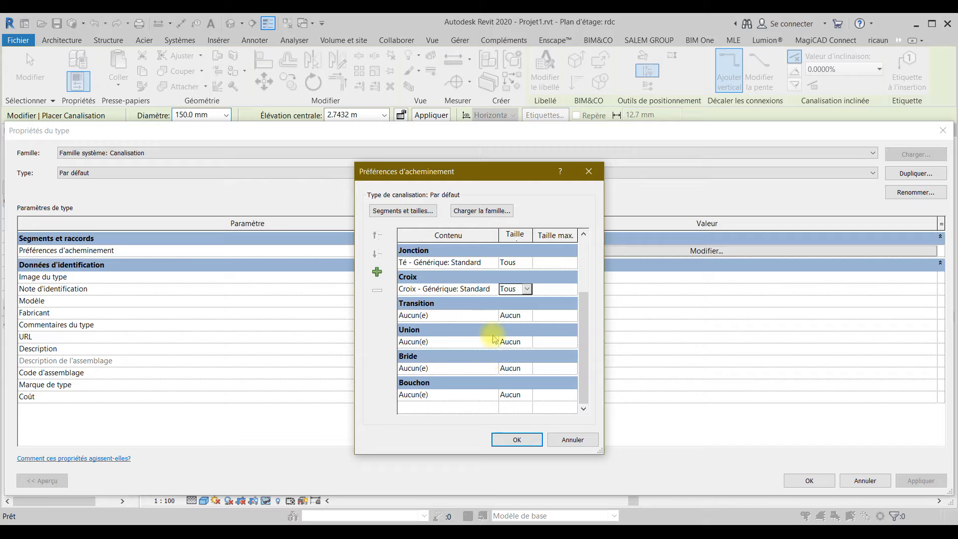
pyautogui.click(493, 316)
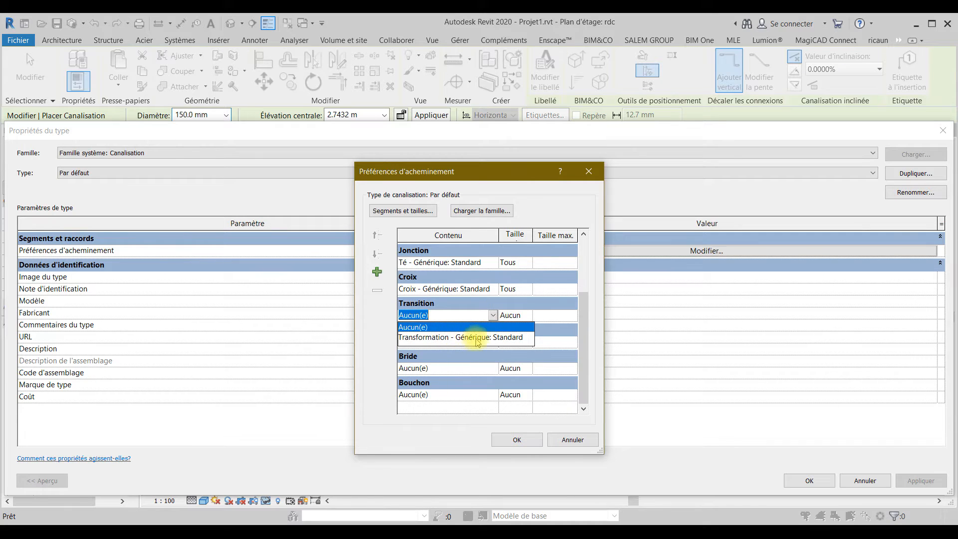
pyautogui.click(506, 338)
pyautogui.click(527, 316)
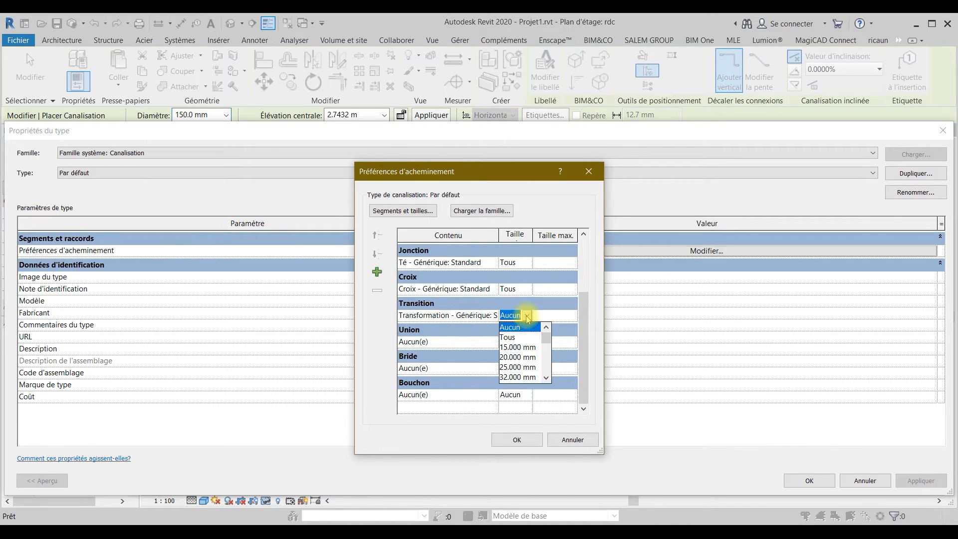
pyautogui.click(509, 338)
# Set the Union fitting to Manchon - Générique: Standard with its size range set to Tous
pyautogui.click(493, 342)
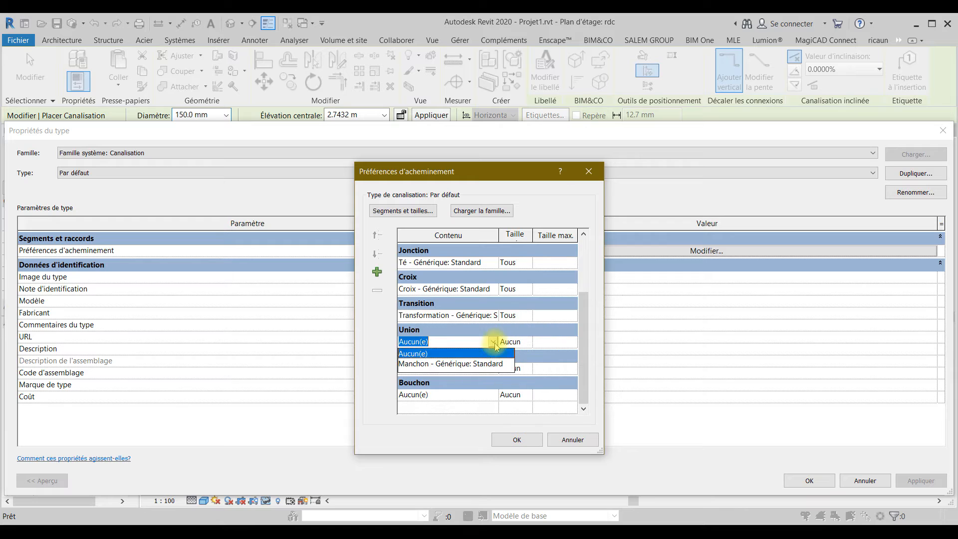
pyautogui.click(469, 369)
pyautogui.click(519, 342)
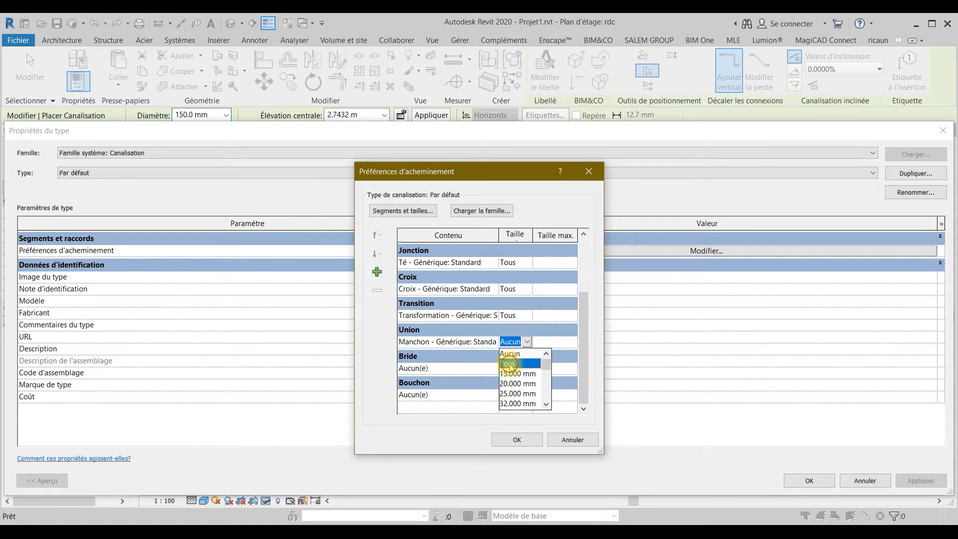
pyautogui.click(513, 360)
# Keep the Bride fitting at Aucun(e) and set its size range to Tous
pyautogui.click(492, 369)
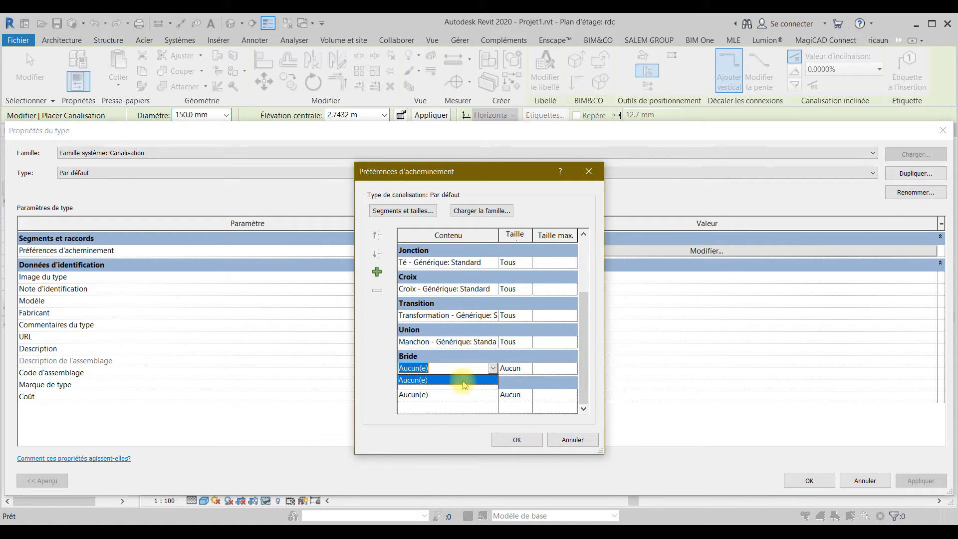
pyautogui.click(532, 369)
pyautogui.click(527, 368)
pyautogui.click(517, 390)
# Set the Bouchon fitting to Chapeau - Générique: Standard for Tous sizes, and confirm the routing preferences and pipe type properties
pyautogui.click(492, 394)
pyautogui.click(460, 418)
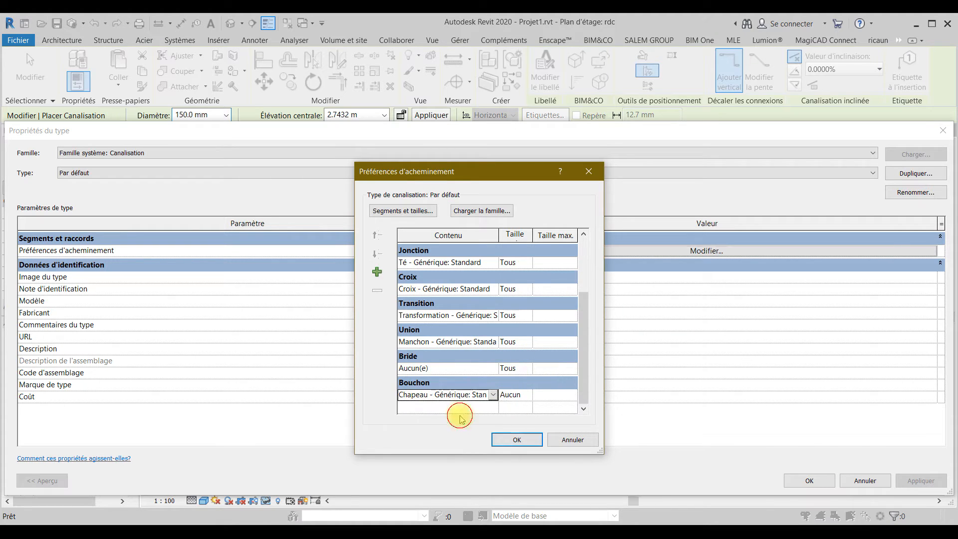
pyautogui.click(527, 396)
pyautogui.click(528, 424)
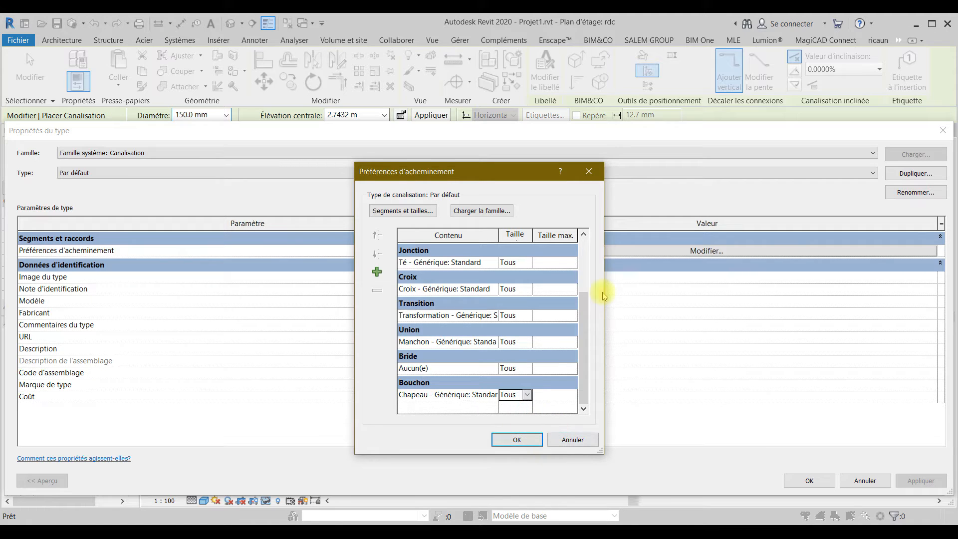
pyautogui.scroll(3, 529, 328)
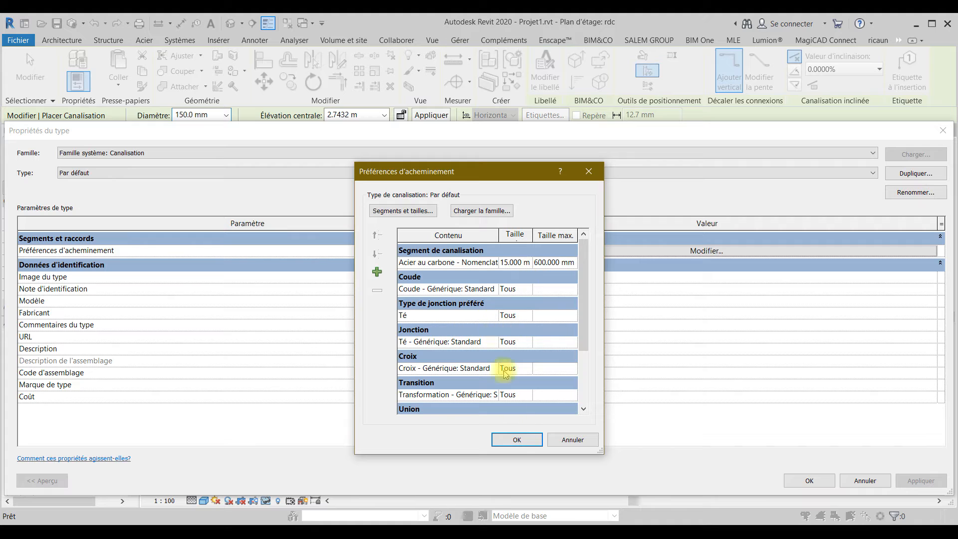
pyautogui.click(517, 440)
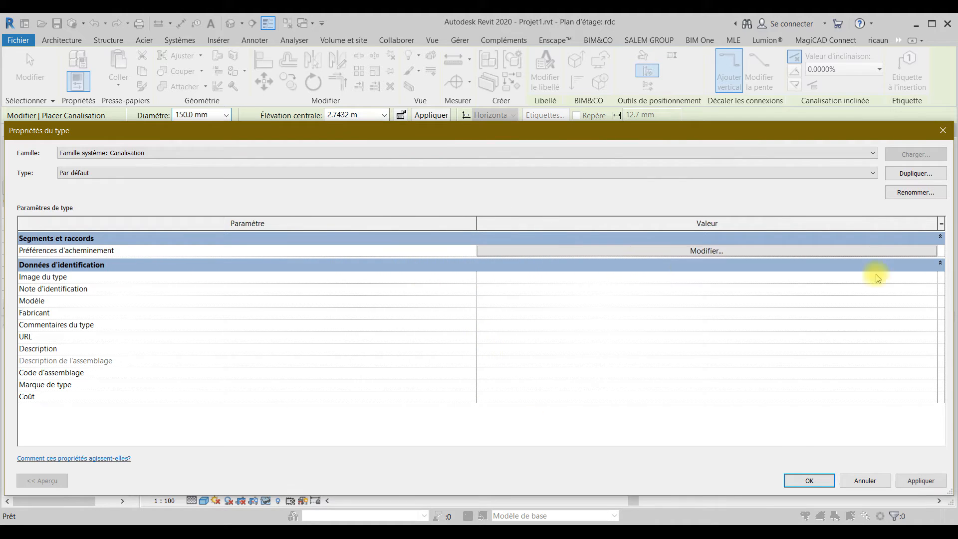
pyautogui.click(810, 478)
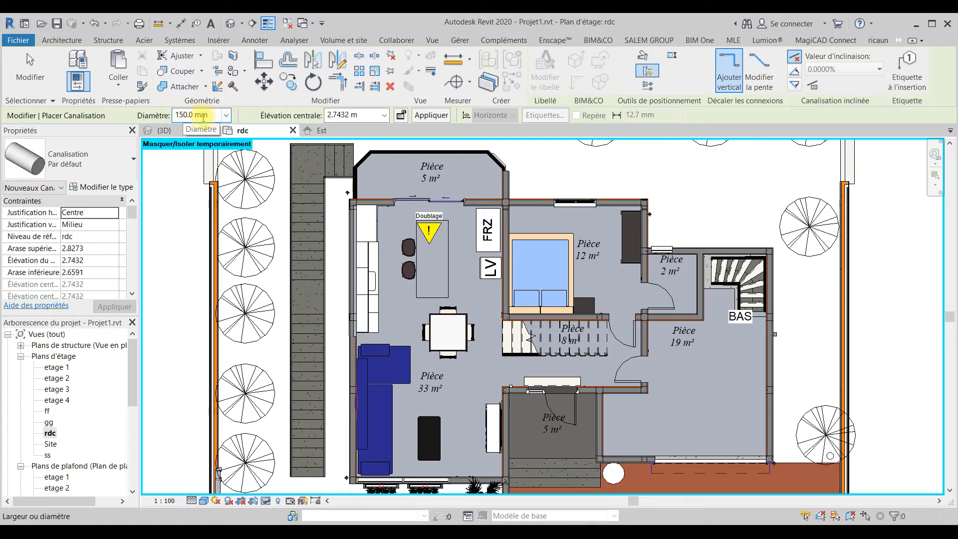
# Check the available diameters and central elevation options for the pipe being placed
pyautogui.click(227, 115)
pyautogui.click(226, 115)
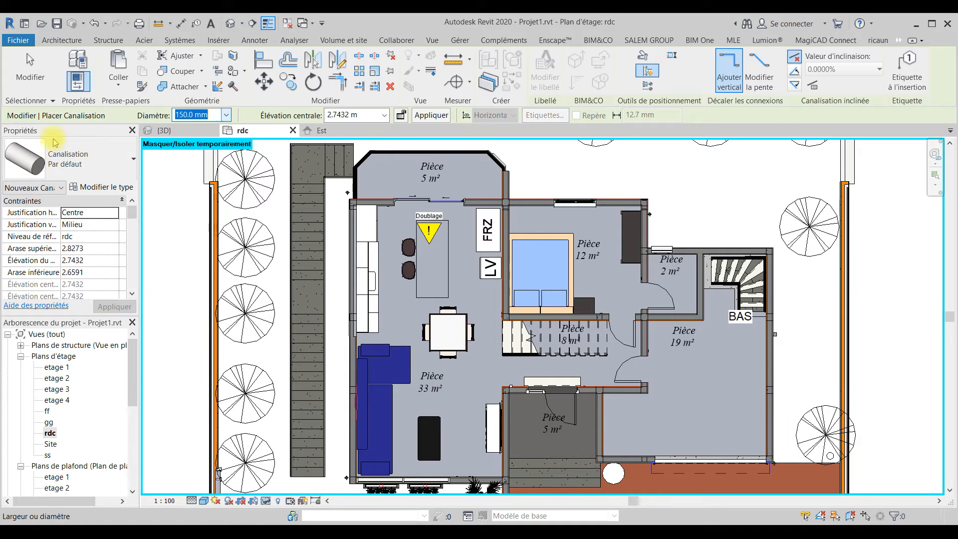
pyautogui.click(226, 116)
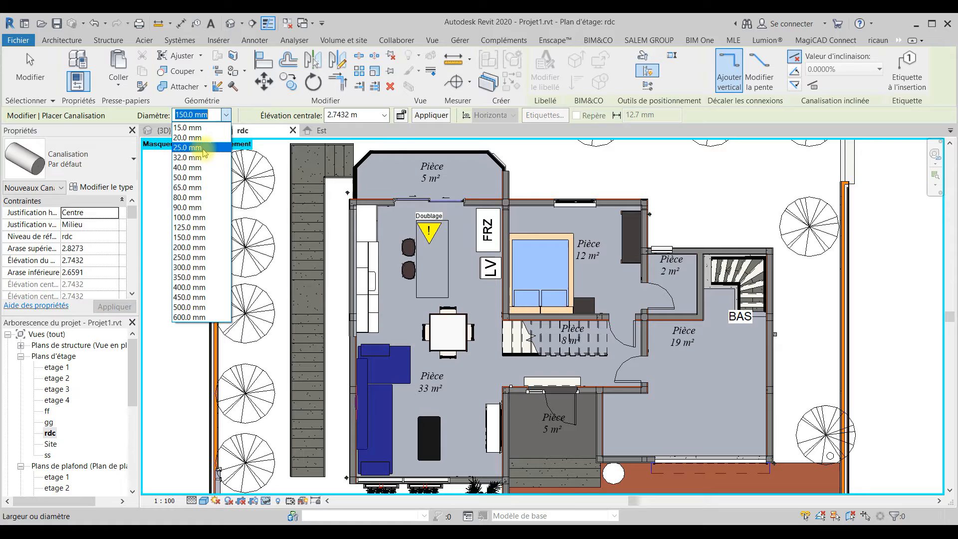
pyautogui.click(249, 116)
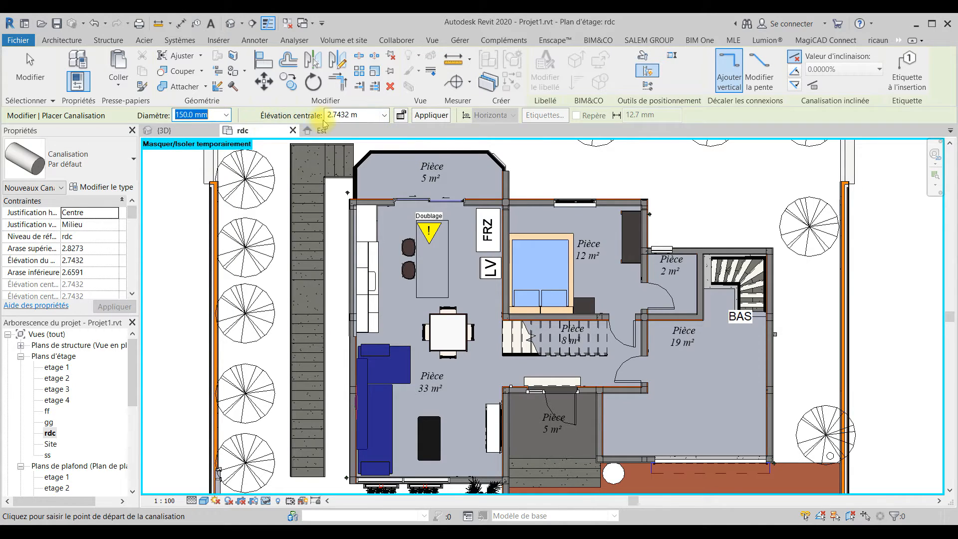
pyautogui.click(388, 116)
pyautogui.click(386, 117)
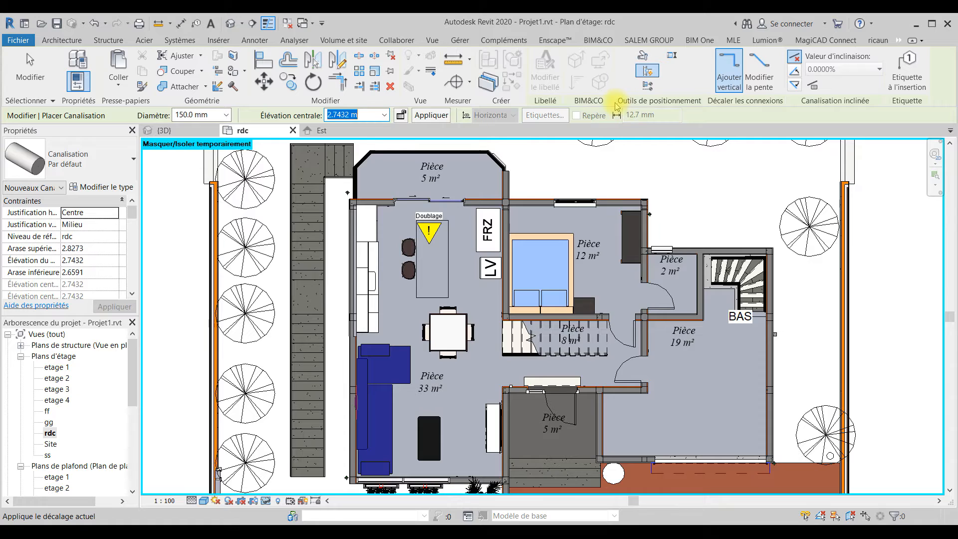
# Start placing a plumbing fixture, agree to load a family, and browse to the MEP Plomberie folder of the France library
pyautogui.click(184, 42)
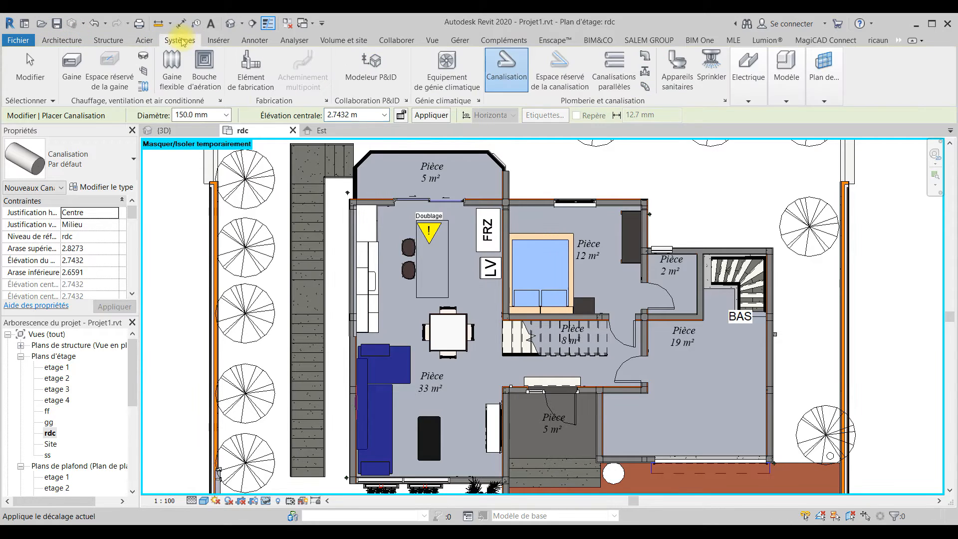
pyautogui.click(685, 75)
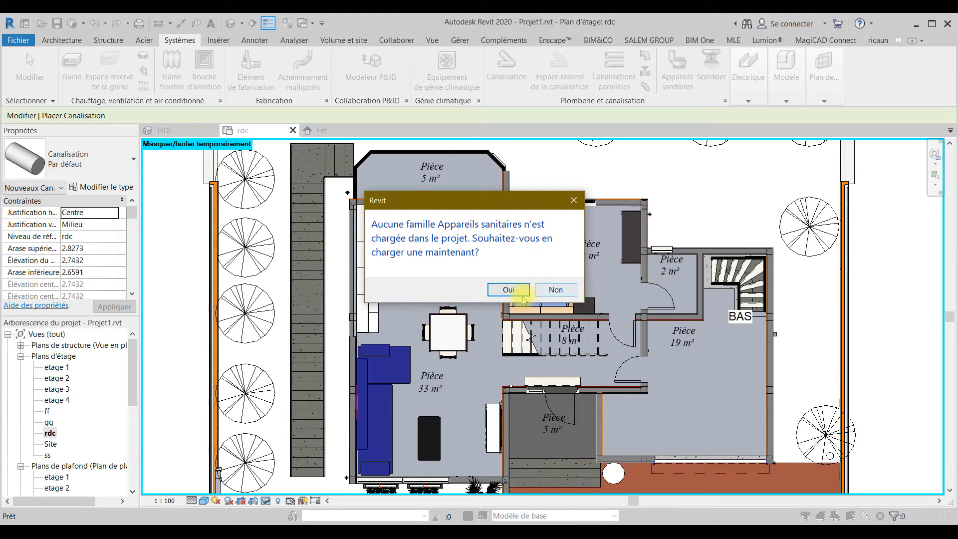
pyautogui.click(509, 290)
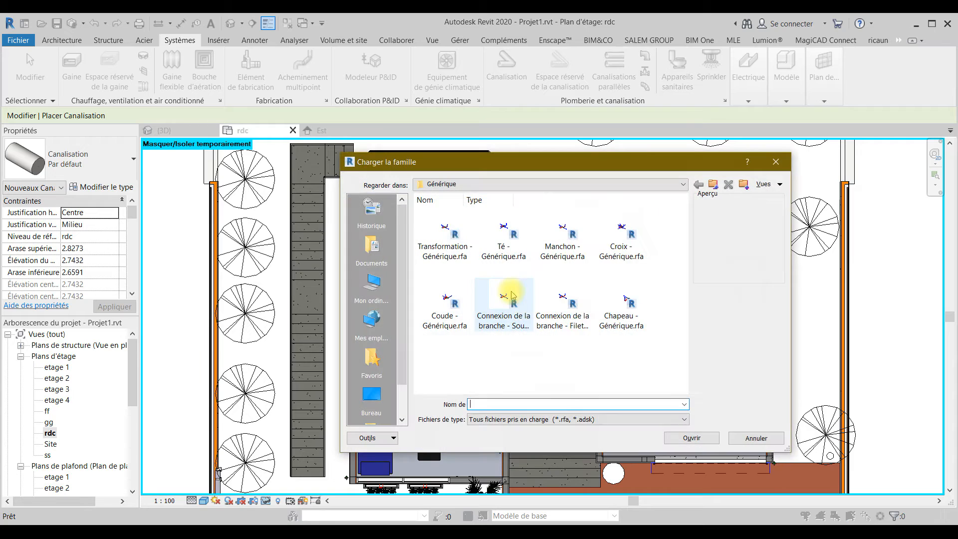
pyautogui.click(713, 185)
pyautogui.click(713, 185)
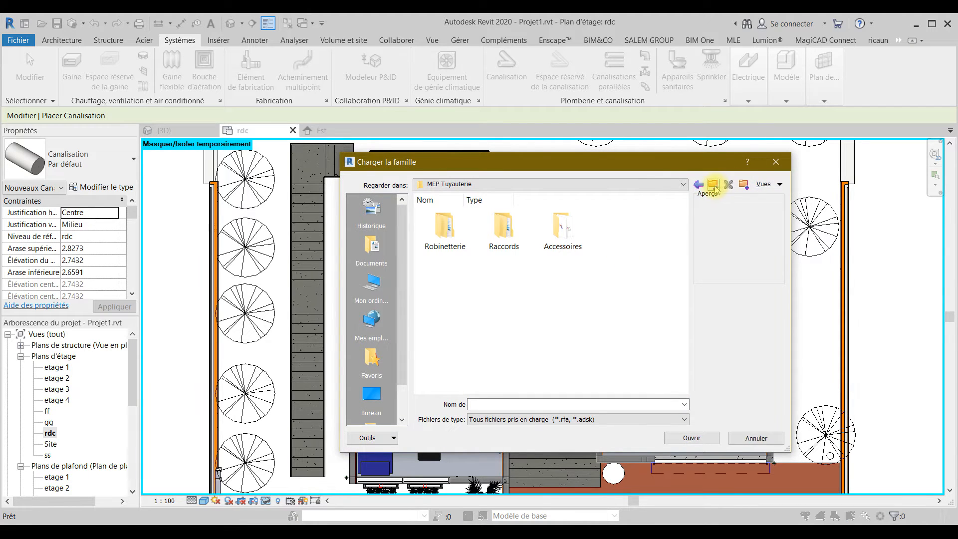
pyautogui.click(714, 186)
pyautogui.scroll(-6, 560, 347)
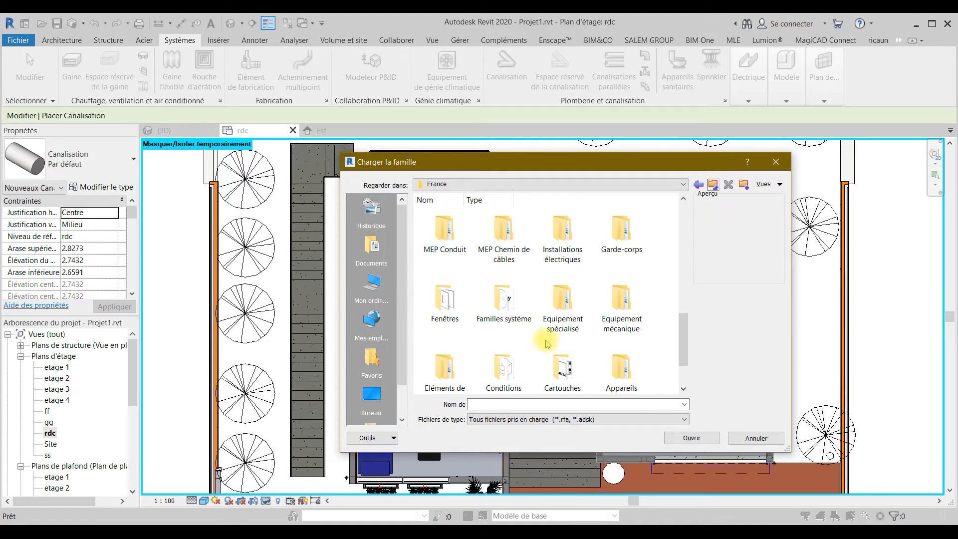
pyautogui.scroll(-1, 488, 354)
pyautogui.scroll(3, 486, 340)
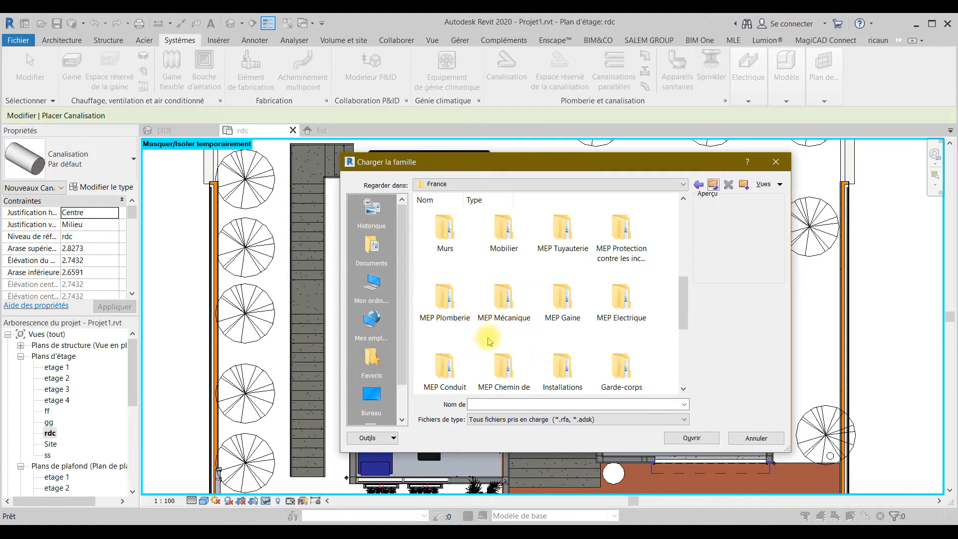
pyautogui.doubleClick(455, 308)
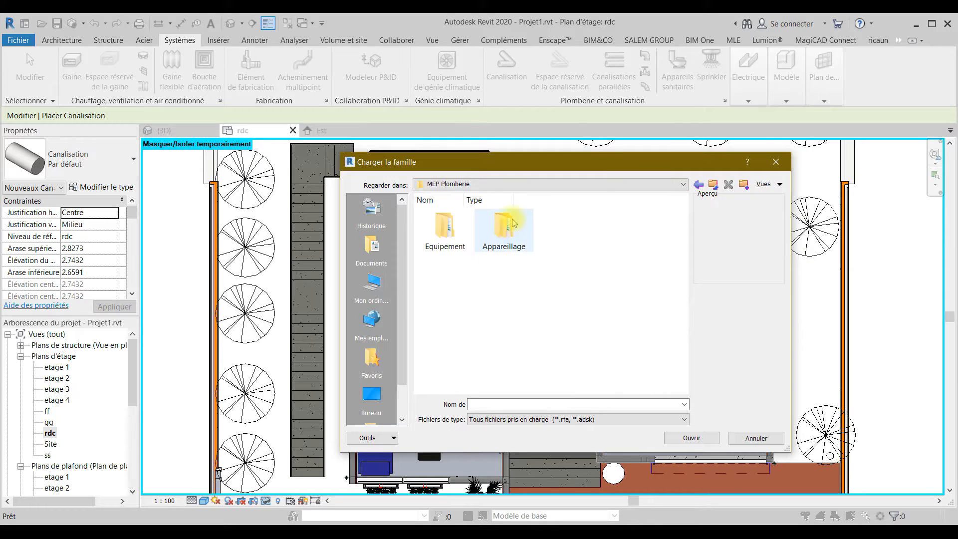
# Load the Unité de cuisine.rfa family from the Appareils ménagers folder under Appareillage
pyautogui.doubleClick(441, 227)
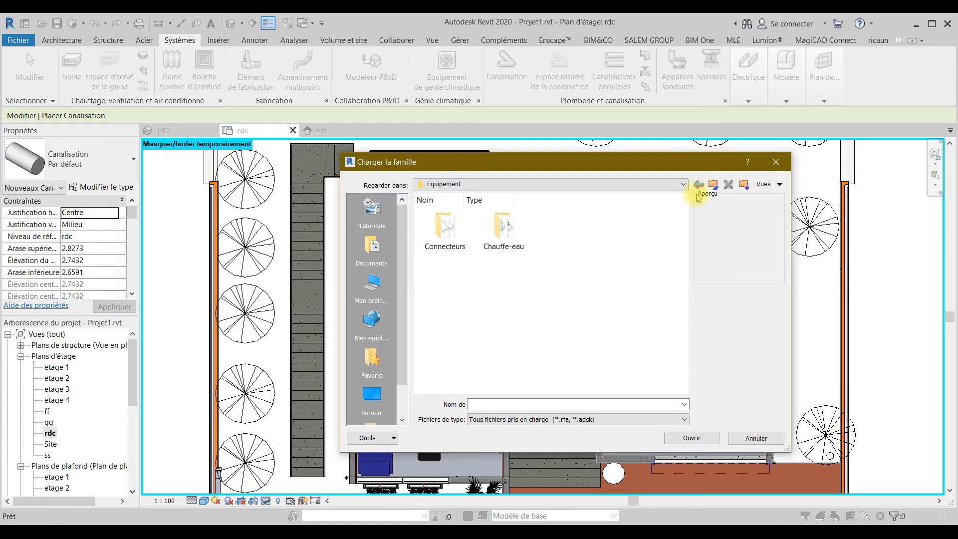
pyautogui.click(713, 186)
pyautogui.doubleClick(503, 227)
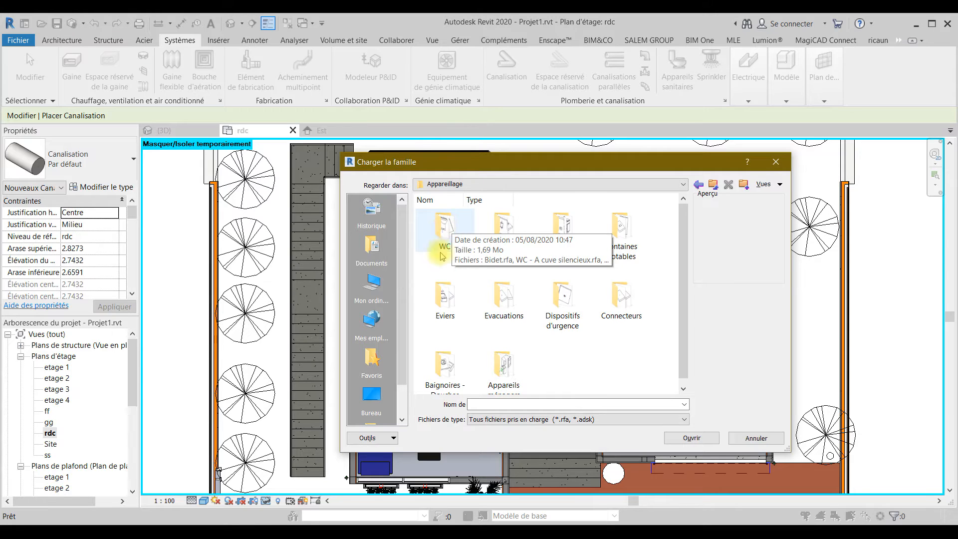
pyautogui.scroll(-1, 504, 307)
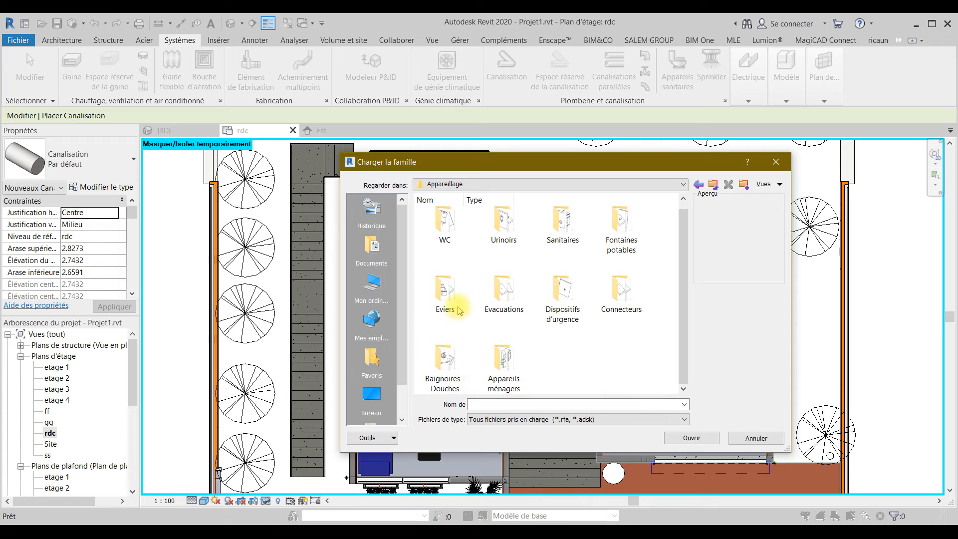
pyautogui.click(519, 359)
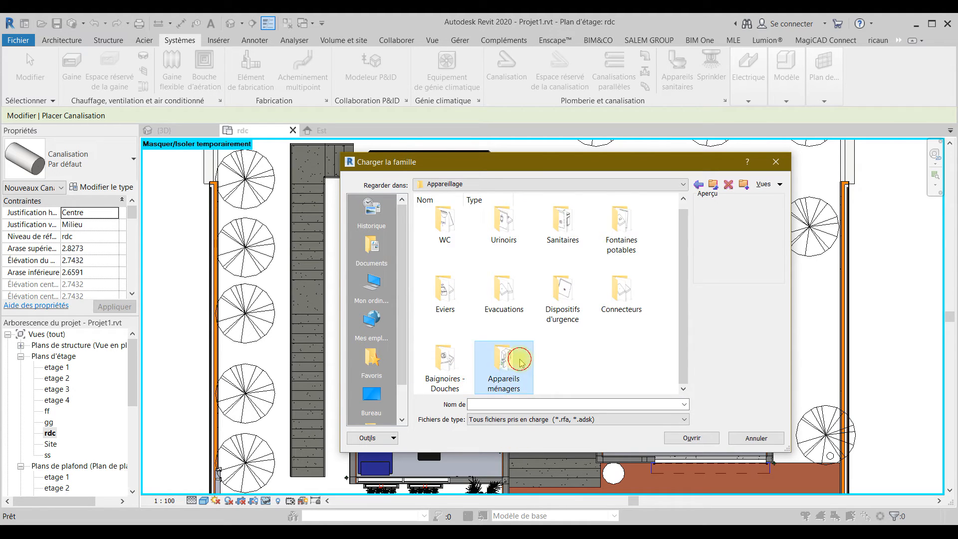
pyautogui.doubleClick(519, 360)
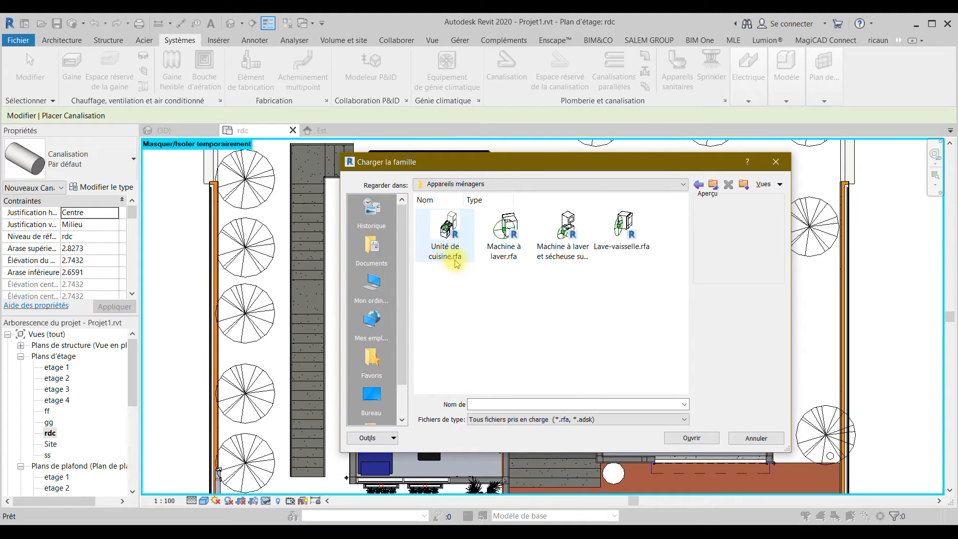
pyautogui.click(451, 245)
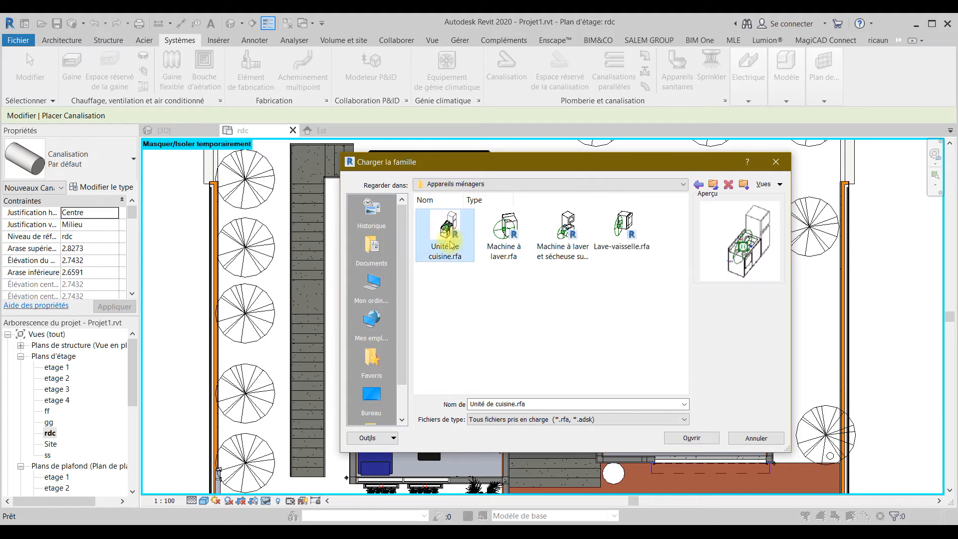
pyautogui.click(674, 438)
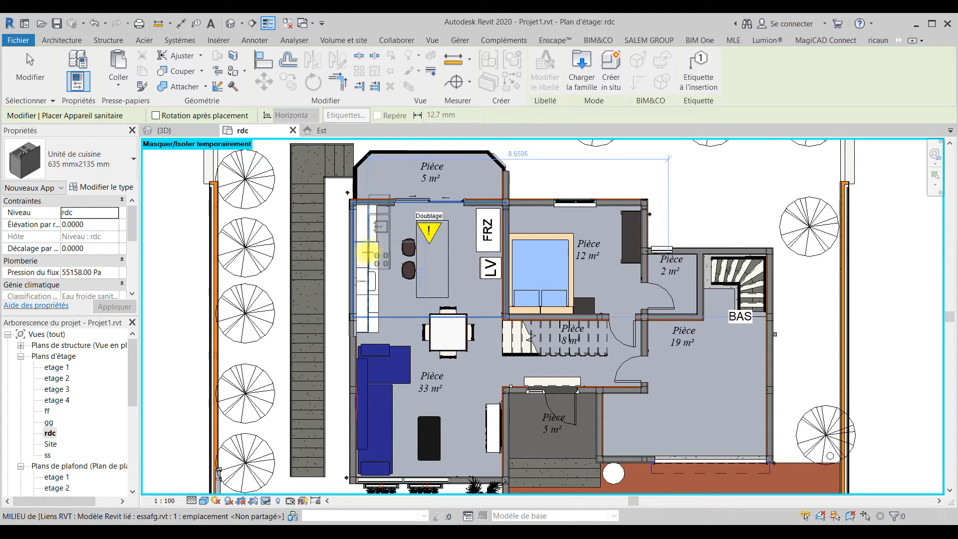
# Place the Unité de cuisine 635 mmx2135 mm along the outer kitchen wall, over the counter drawn in the 33 m² room
pyautogui.scroll(4, 368, 252)
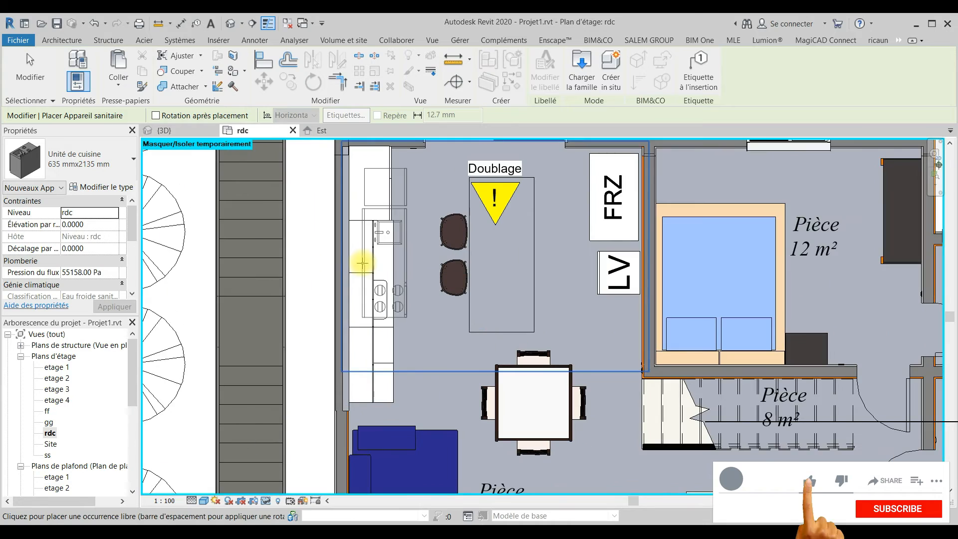
pyautogui.scroll(2, 355, 256)
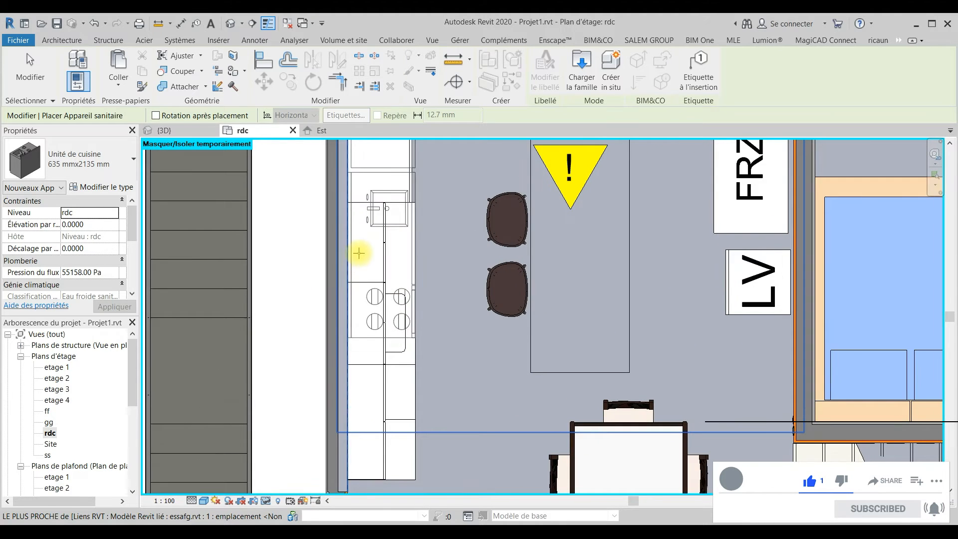
pyautogui.moveTo(367, 270); pyautogui.dragTo(359, 363, button='middle')
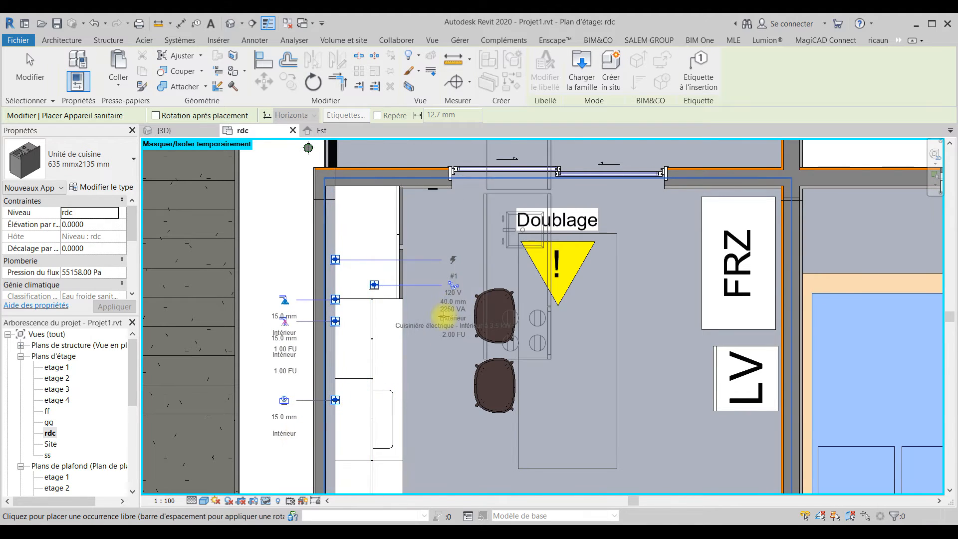
pyautogui.press('Escape')
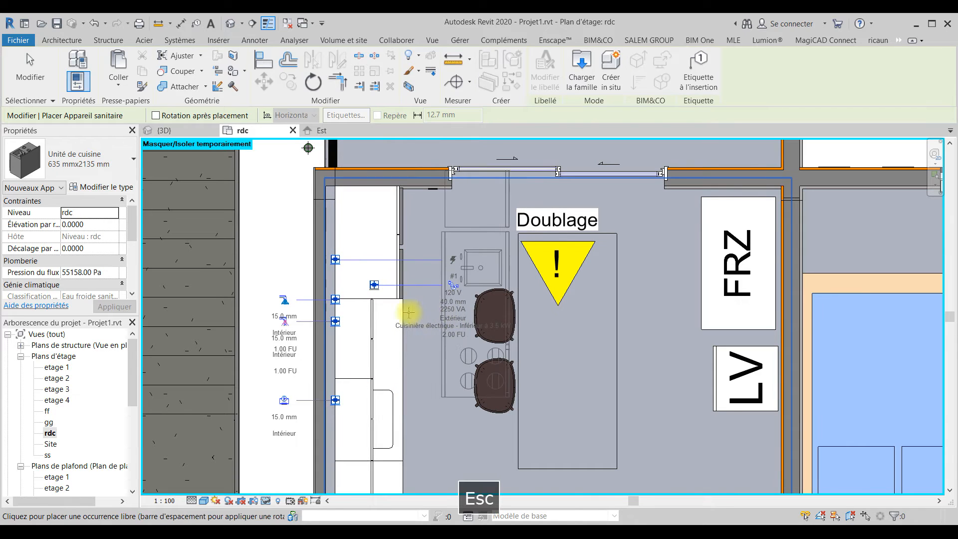
pyautogui.press('Escape')
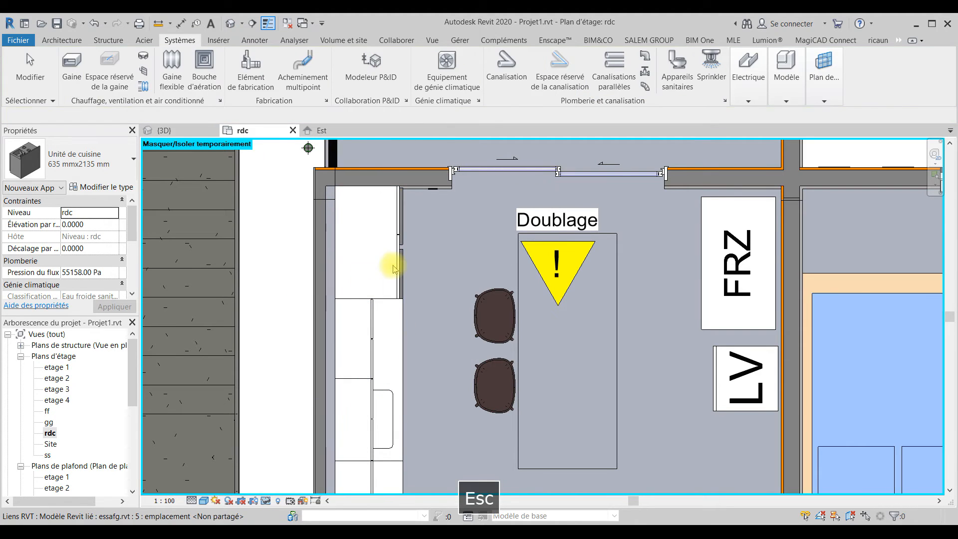
pyautogui.scroll(-3, 396, 261)
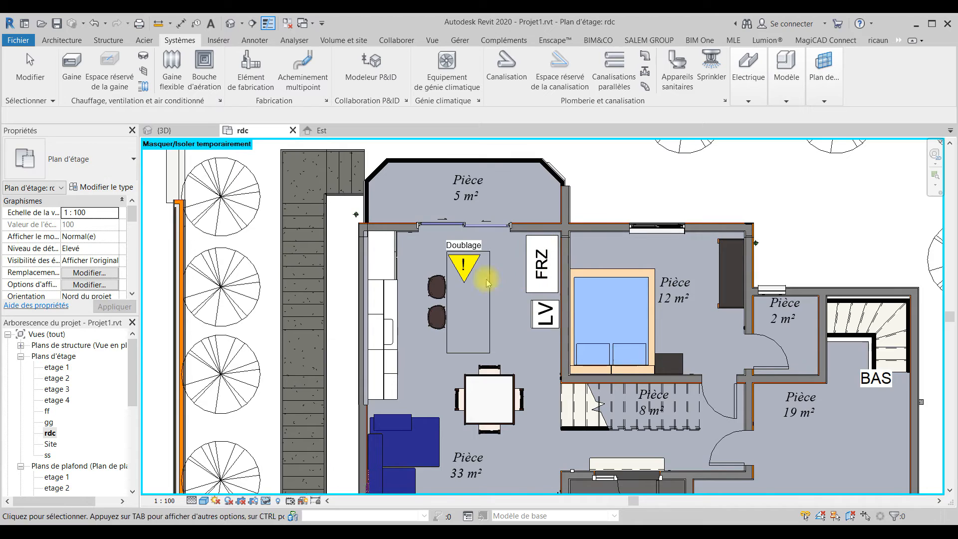
pyautogui.press('Escape')
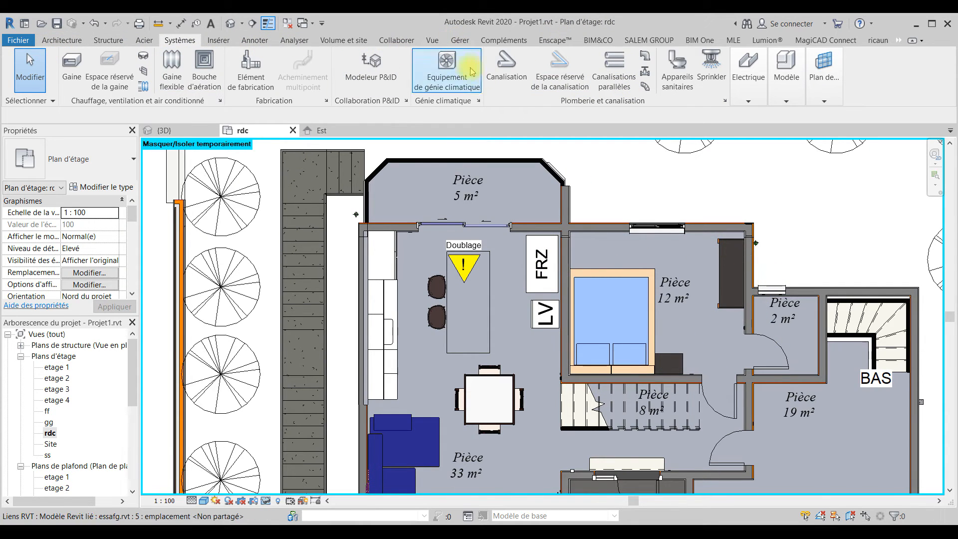
# Load the Lave-vaisselle.rfa plumbing fixture family from the Appareils ménagers folder
pyautogui.click(686, 78)
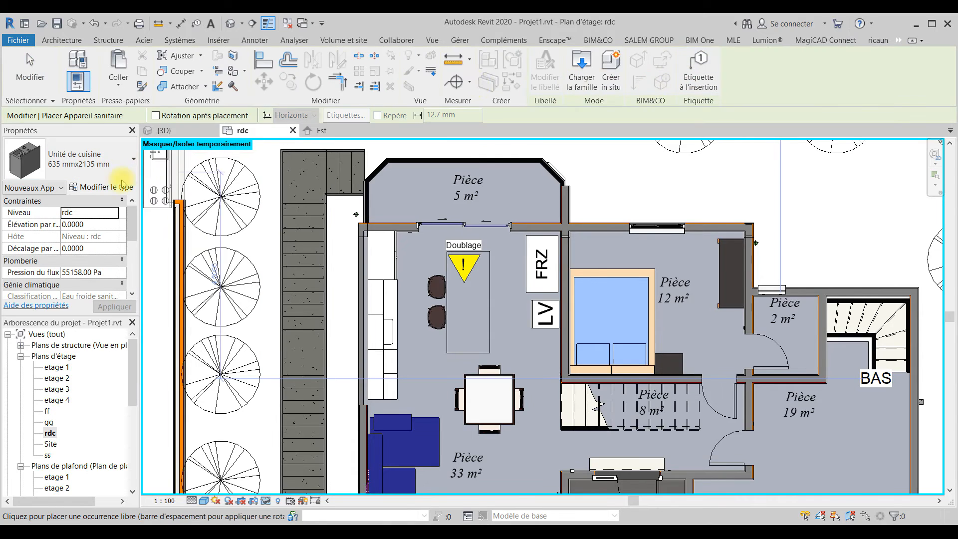
pyautogui.click(585, 72)
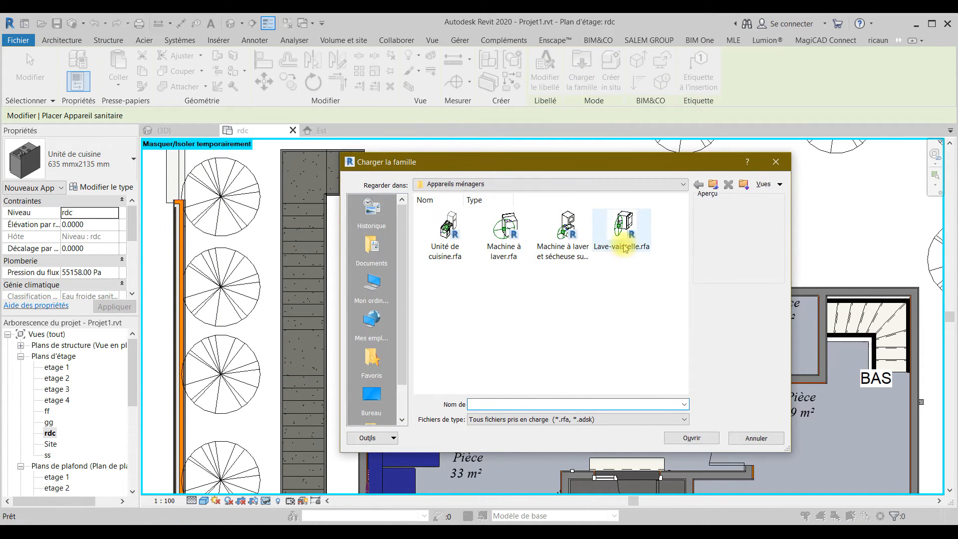
pyautogui.click(625, 248)
pyautogui.click(679, 438)
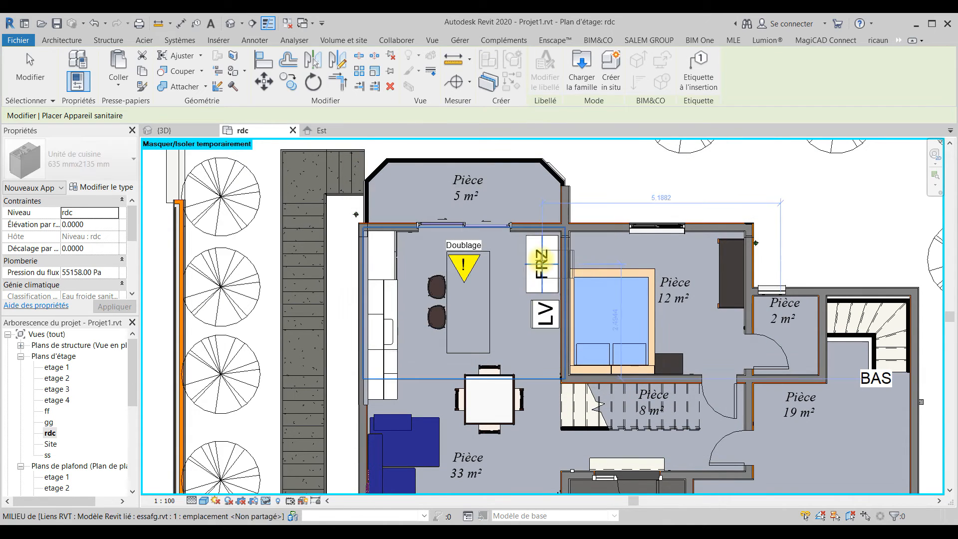
pyautogui.scroll(5, 549, 266)
pyautogui.press('Escape')
pyautogui.press('Escape')
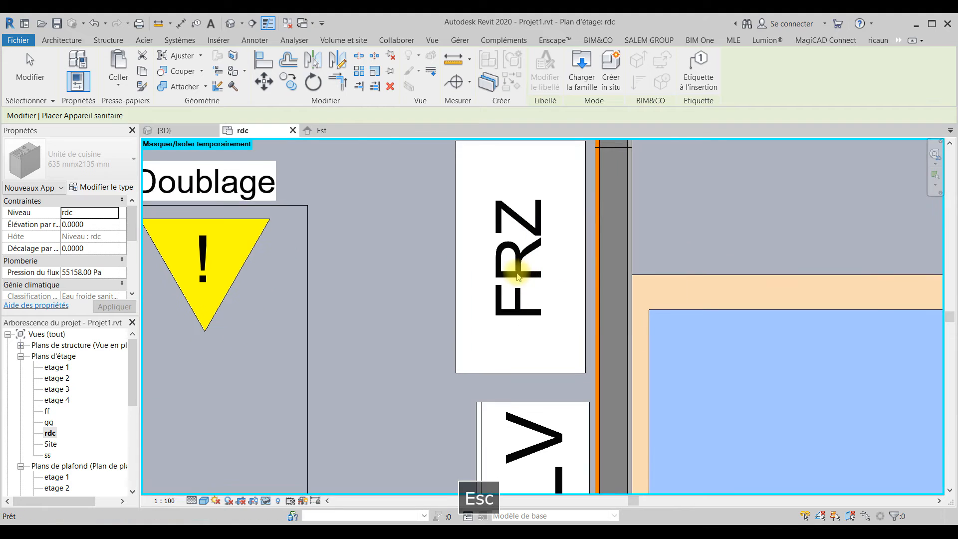
# Place the Lave-vaisselle 660 mmx610 mm on the LV symbol beside the freezer, rotated with its back against the wall
pyautogui.scroll(-3, 469, 264)
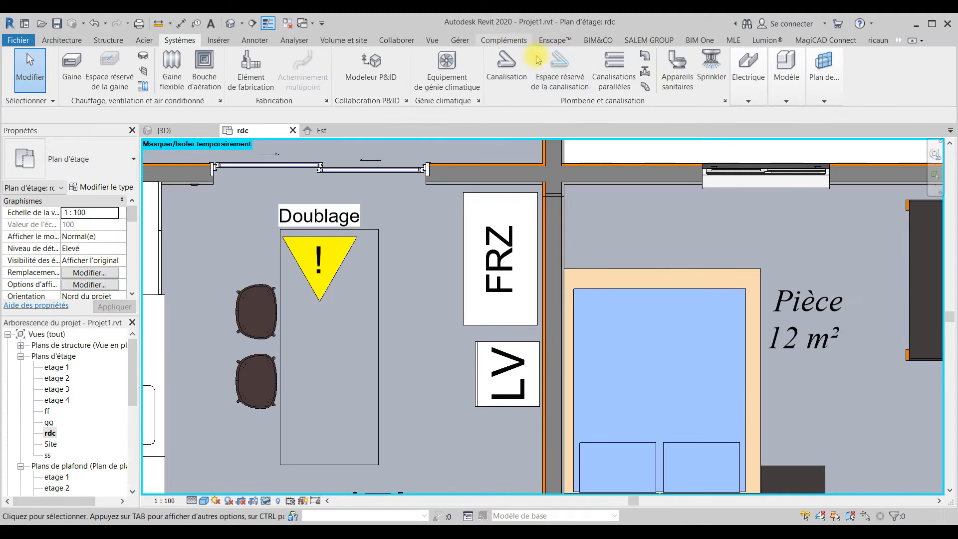
pyautogui.click(680, 70)
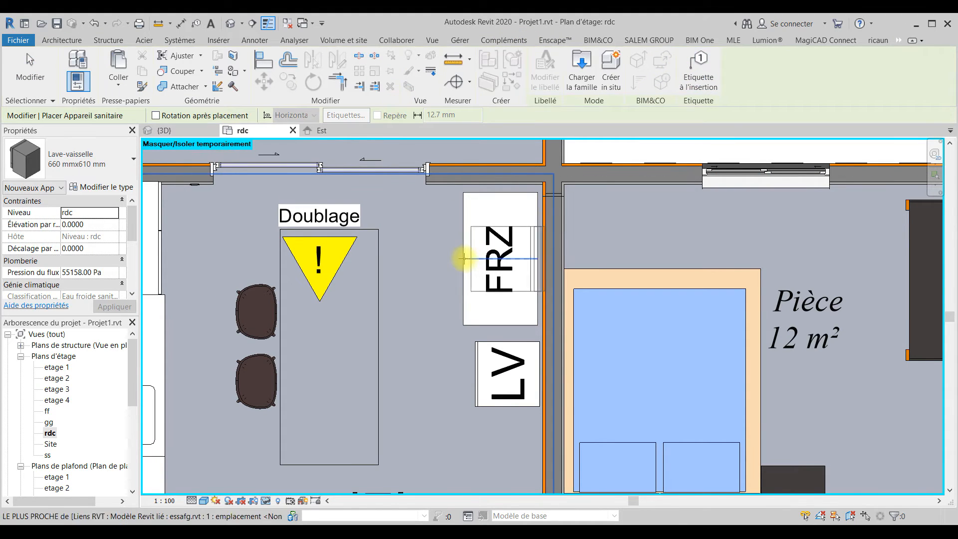
pyautogui.press('space')
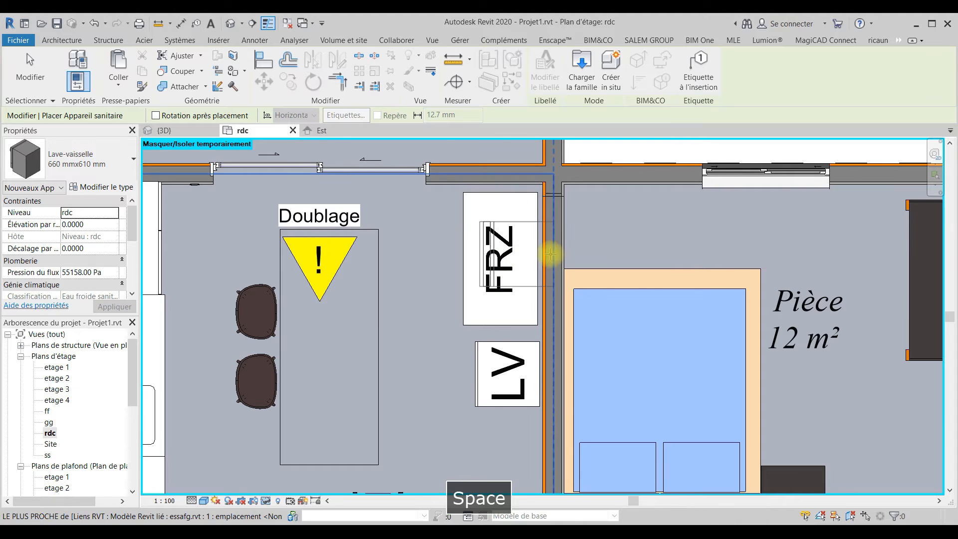
pyautogui.press('space')
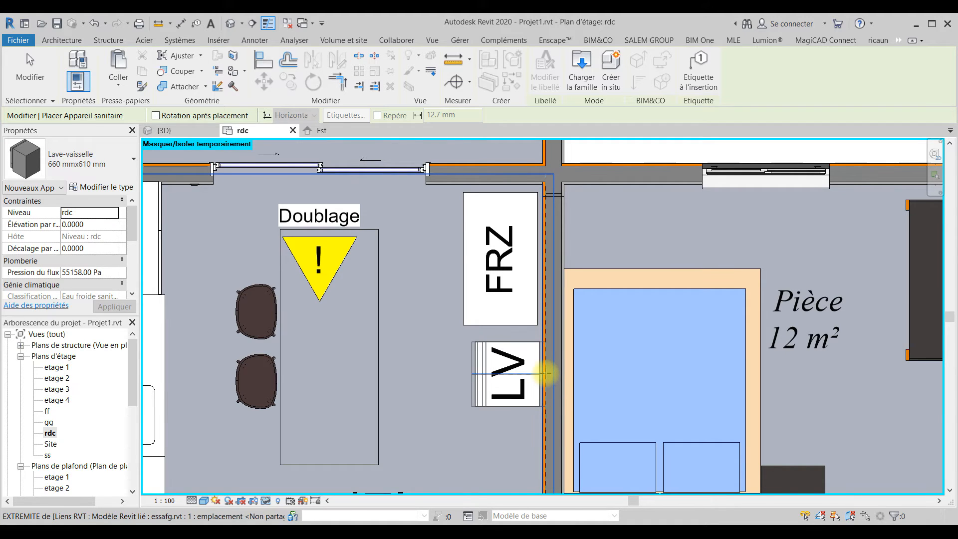
pyautogui.scroll(-3, 552, 364)
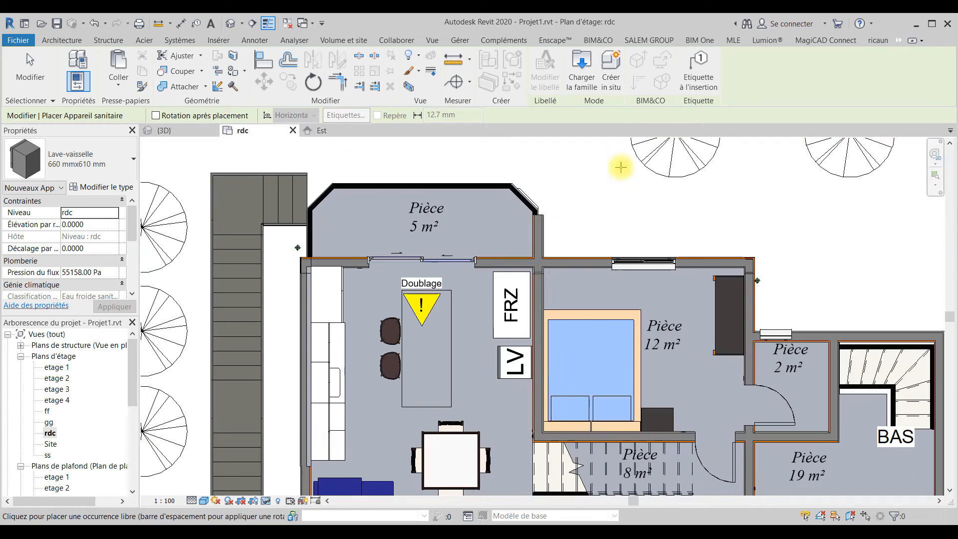
pyautogui.scroll(5, 541, 384)
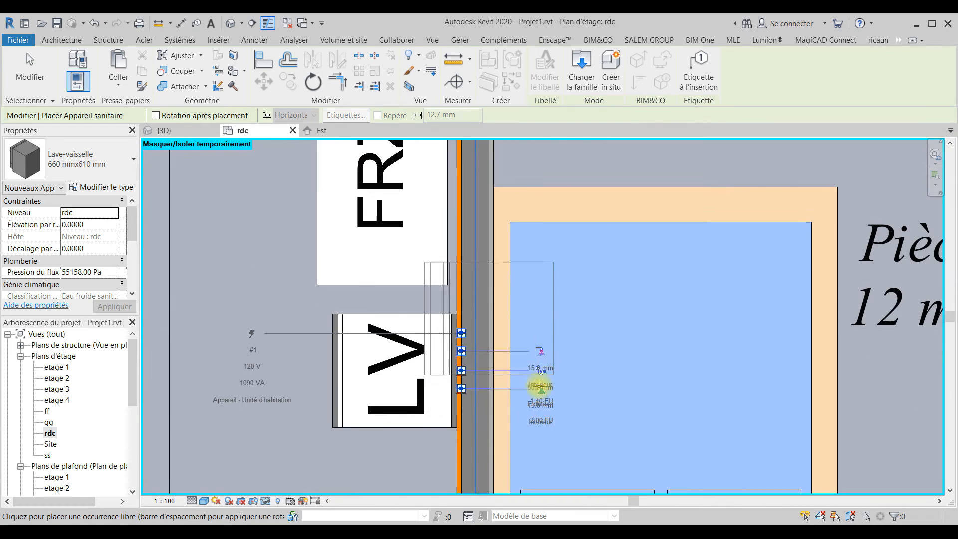
# Load the Machine à laver.rfa family from the Appareils ménagers folder
pyautogui.click(588, 78)
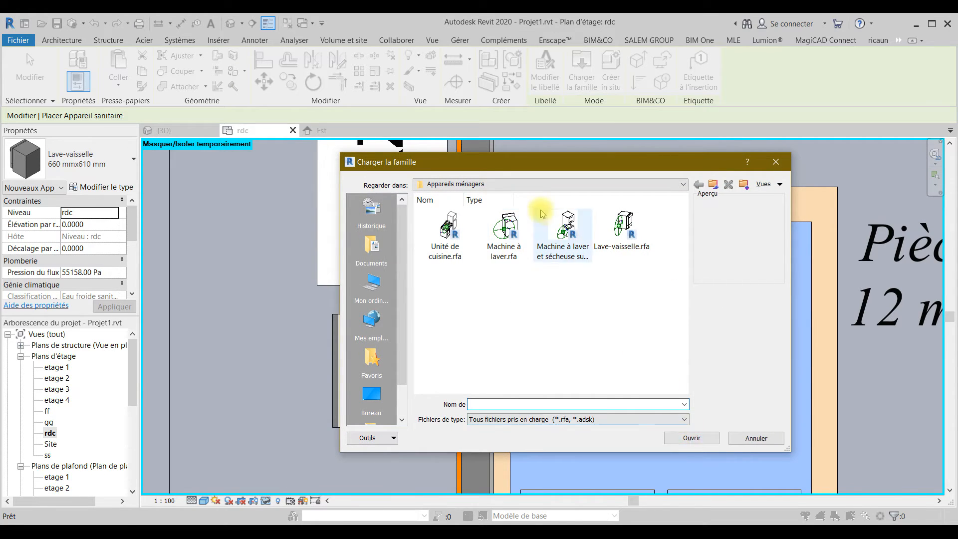
pyautogui.click(504, 228)
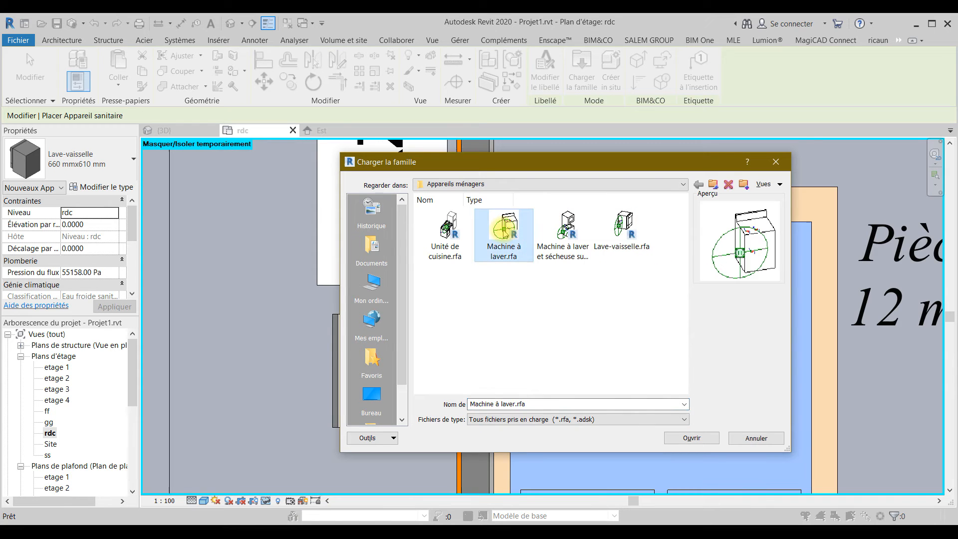
pyautogui.click(692, 438)
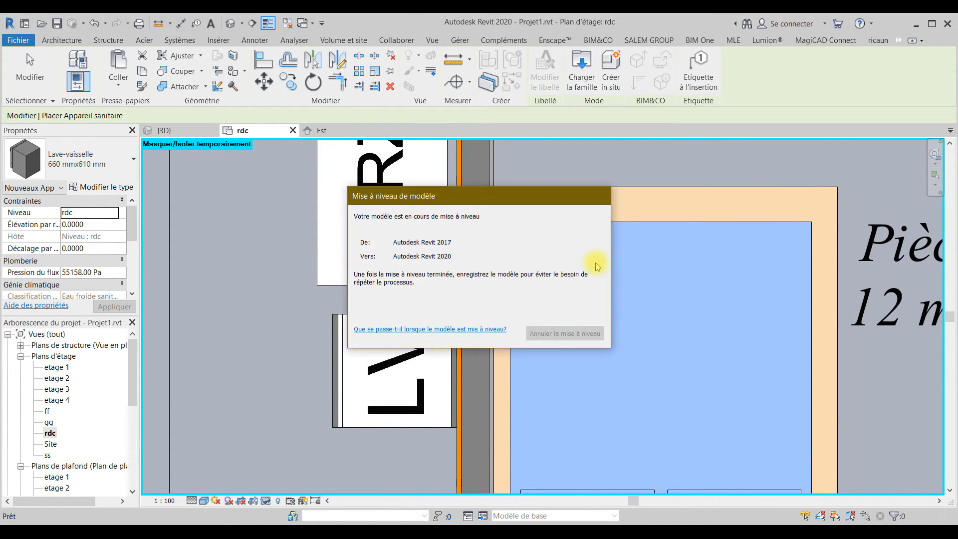
# Place the Machine à laver 660 mm x 660 mm - Public in the 19 m² room's corner below the 2 m² room, rotated with its back to the wall
pyautogui.scroll(-6, 596, 264)
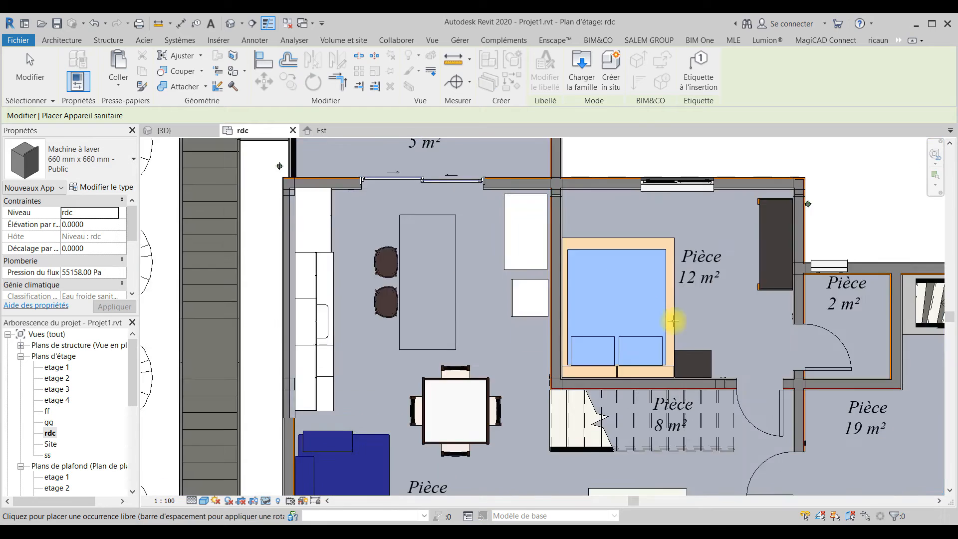
pyautogui.moveTo(706, 385); pyautogui.dragTo(589, 344, button='middle')
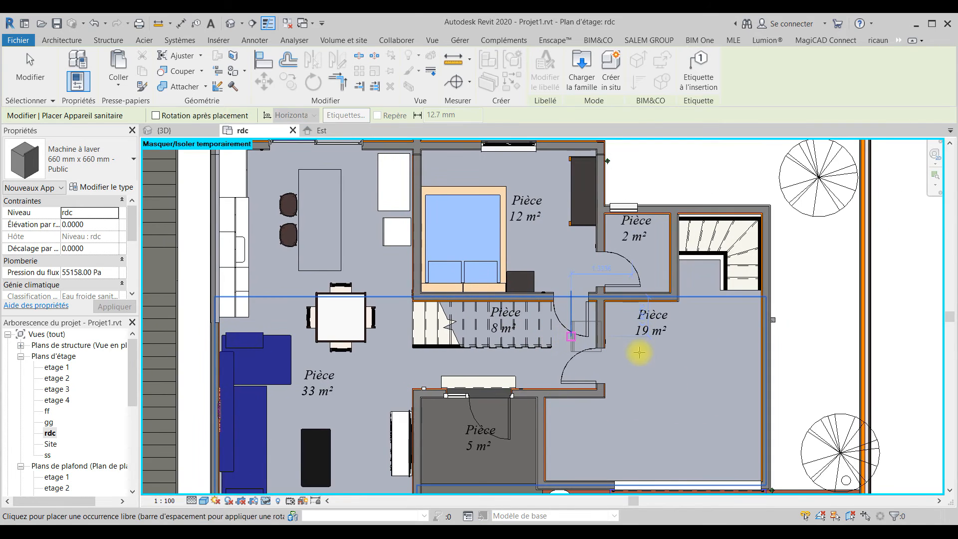
pyautogui.scroll(3, 619, 299)
pyautogui.scroll(2, 673, 269)
pyautogui.moveTo(654, 266); pyautogui.dragTo(584, 343, button='middle')
pyautogui.press('space')
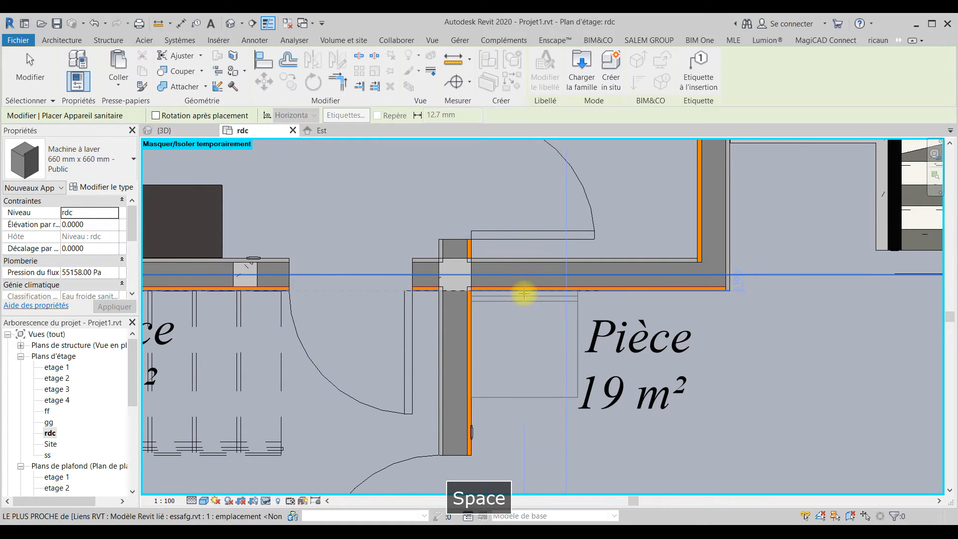
pyautogui.press('space')
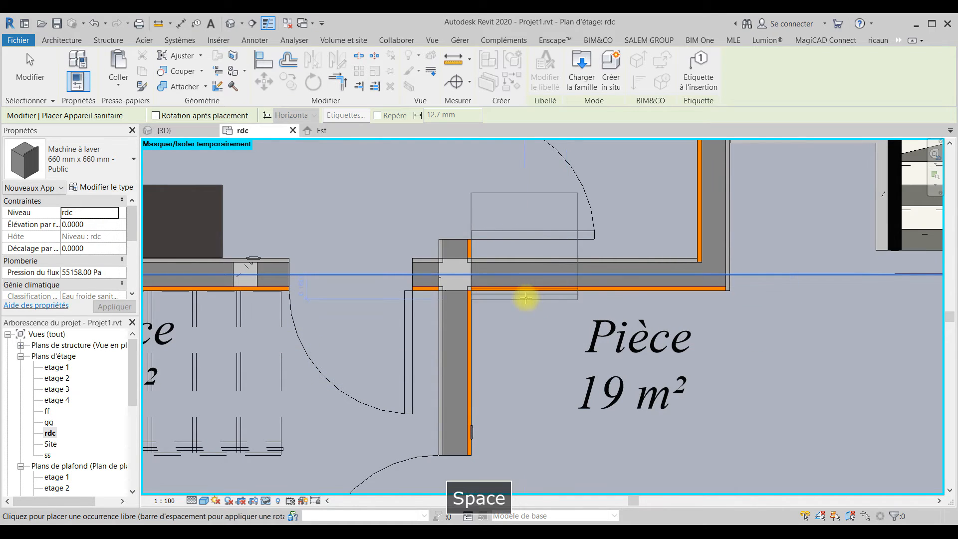
pyautogui.press('space')
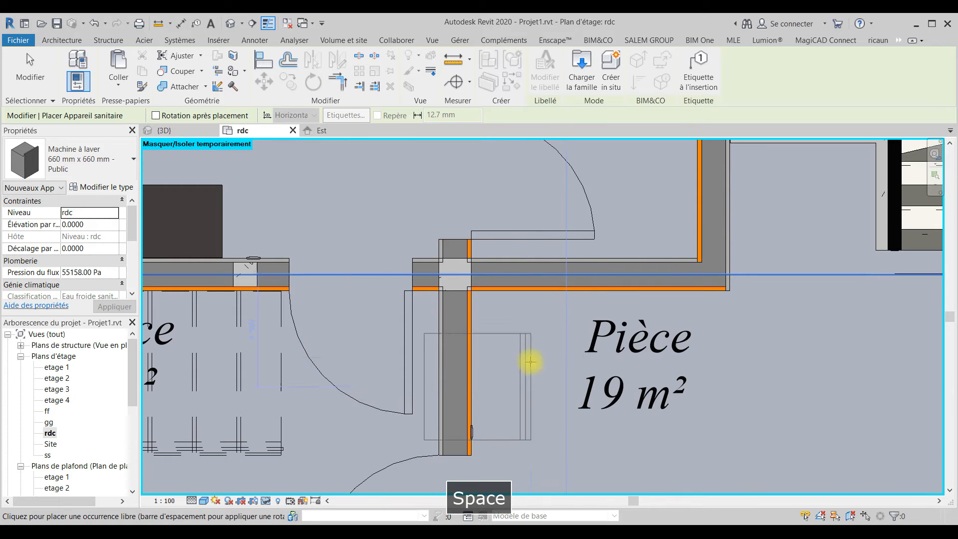
pyautogui.press('space')
pyautogui.press('space')
pyautogui.press('space')
pyautogui.press('space')
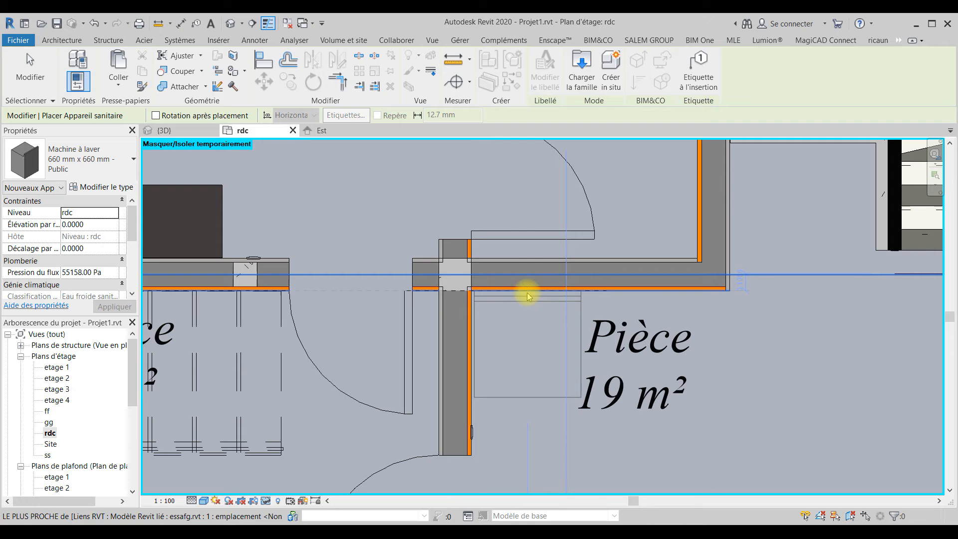
pyautogui.click(529, 297)
# Load the WC - A cuve.rfa family from the WC folder under Appareillage
pyautogui.scroll(-4, 559, 325)
pyautogui.moveTo(561, 328); pyautogui.dragTo(633, 348, button='middle')
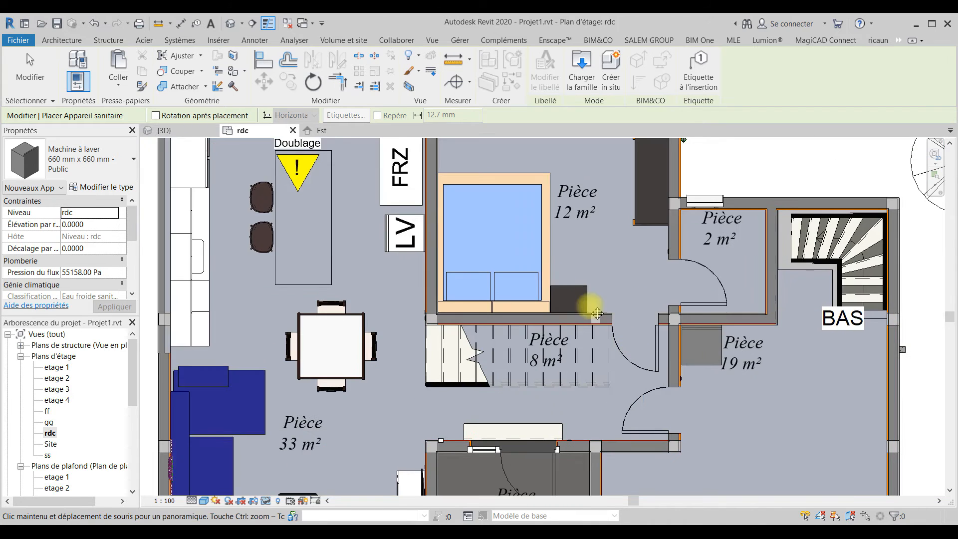
pyautogui.click(579, 72)
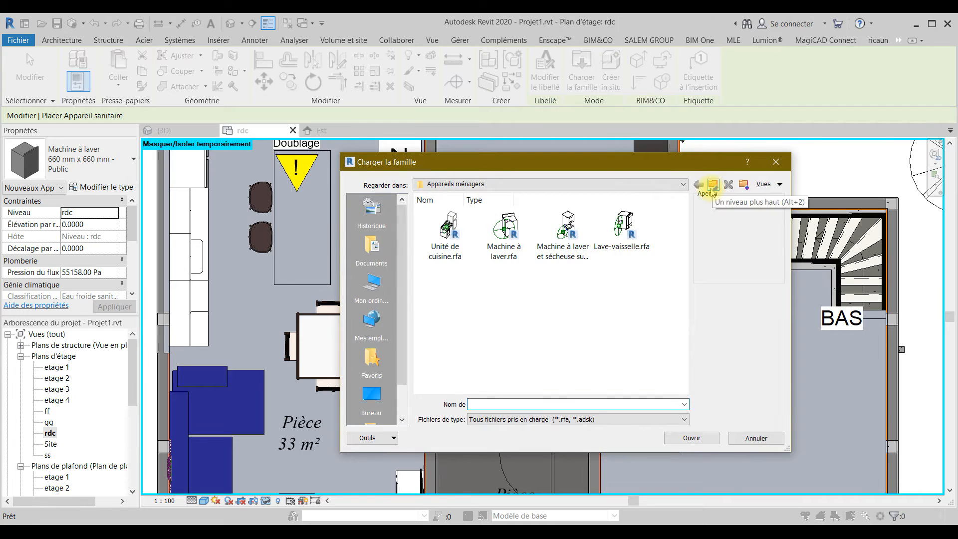
pyautogui.click(713, 186)
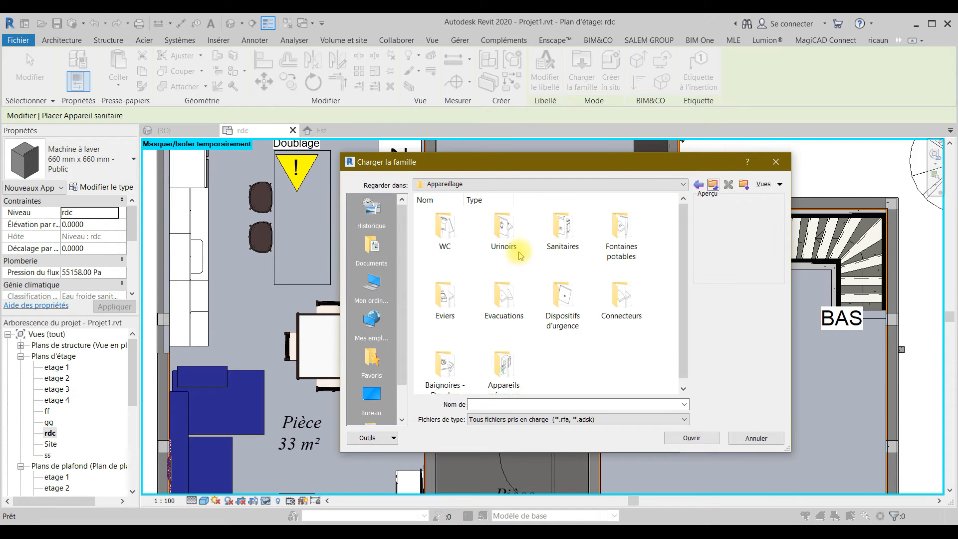
pyautogui.doubleClick(444, 230)
pyautogui.click(547, 229)
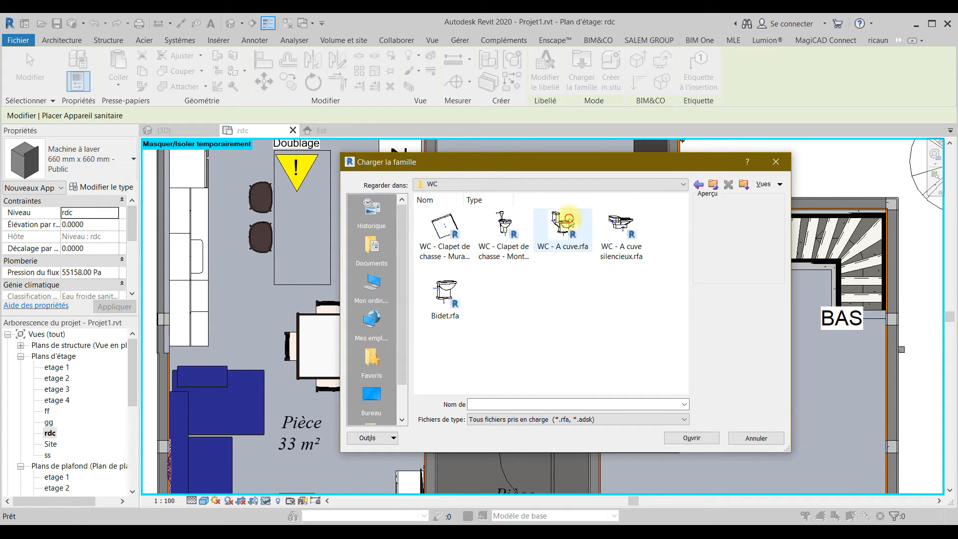
pyautogui.click(691, 439)
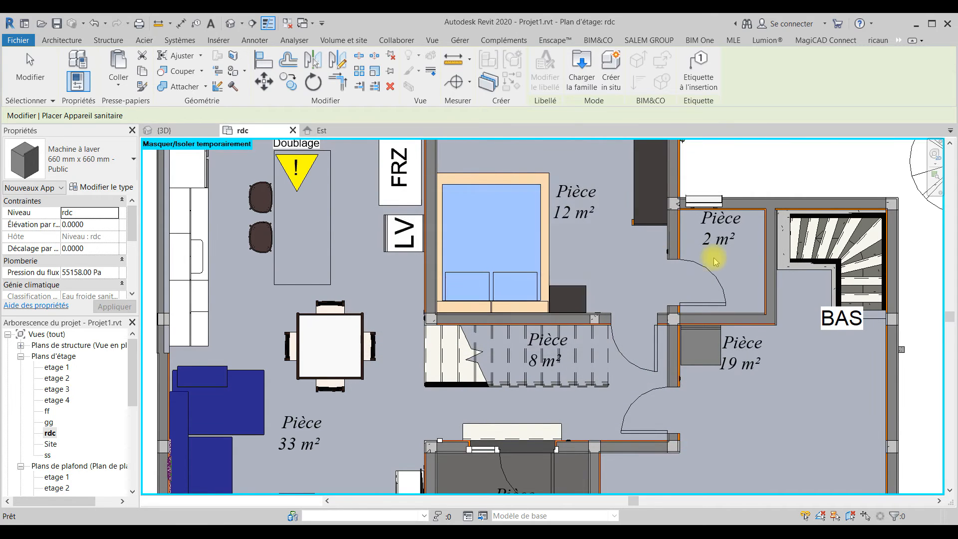
# Place the WC - A cuve toilet in the 2 m² room, rotated with its tank against the upper wall
pyautogui.press('space')
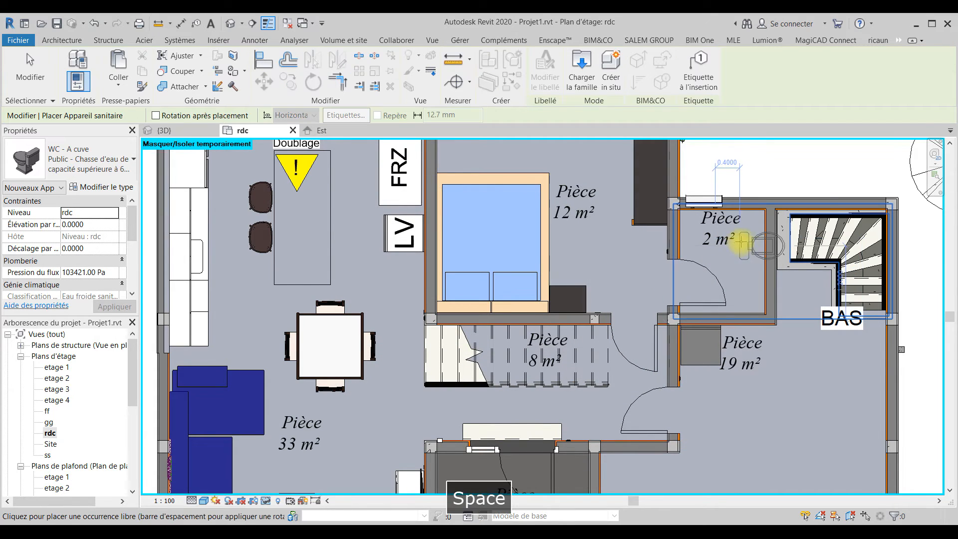
pyautogui.scroll(3, 749, 245)
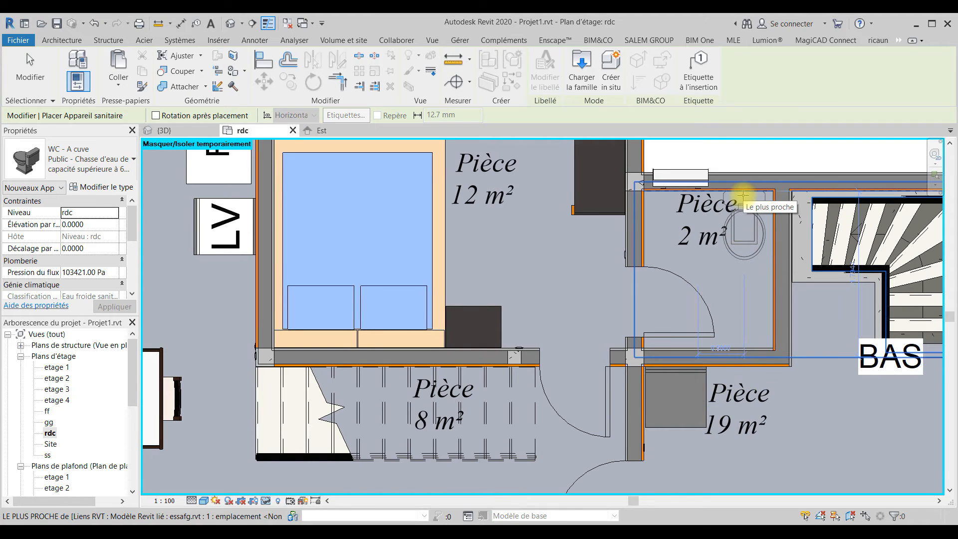
pyautogui.click(744, 199)
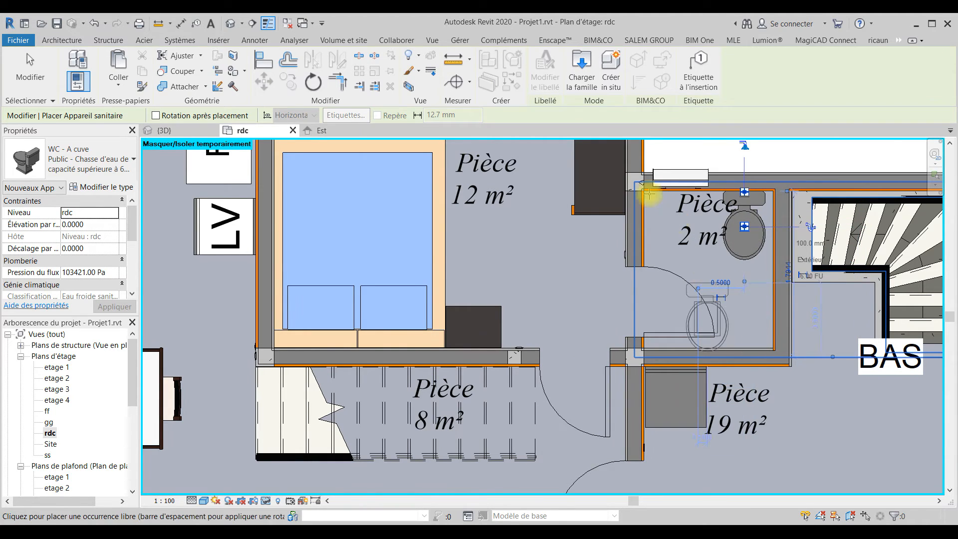
# Load the Sanitaires - Meuble lavabo.rfa family and place the 760 mm x 455 mm - Privé washbasin in the 2 m² room's lower-right corner, facing left
pyautogui.click(582, 69)
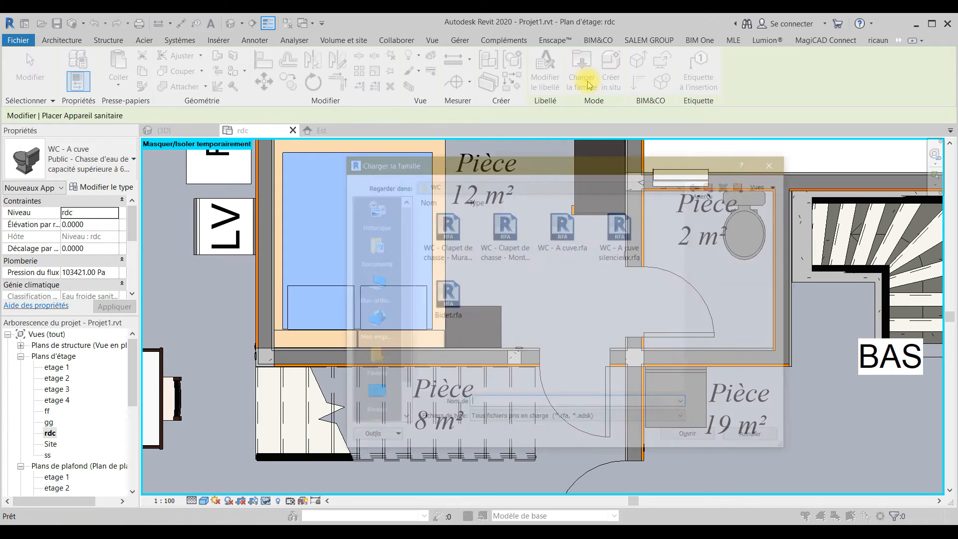
pyautogui.click(712, 184)
pyautogui.click(511, 233)
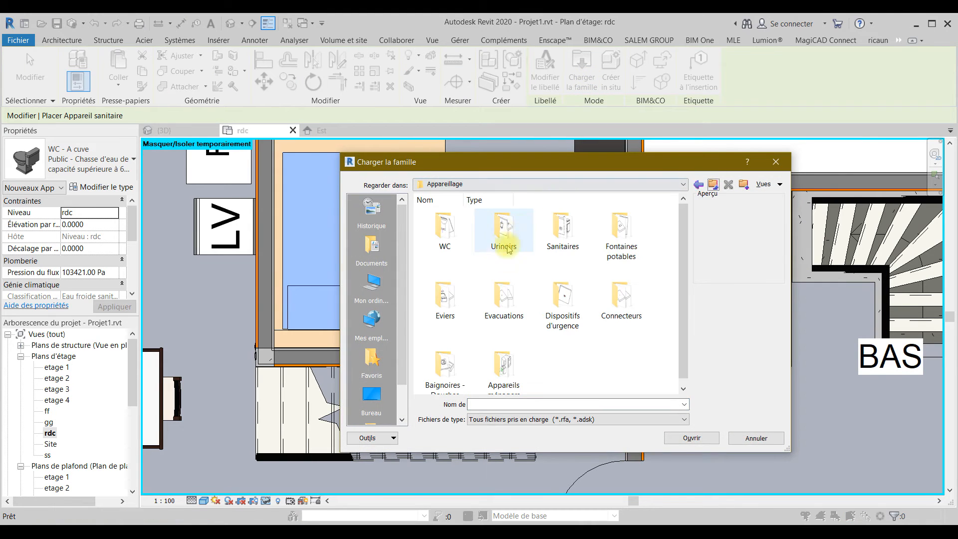
pyautogui.doubleClick(512, 233)
pyautogui.click(713, 185)
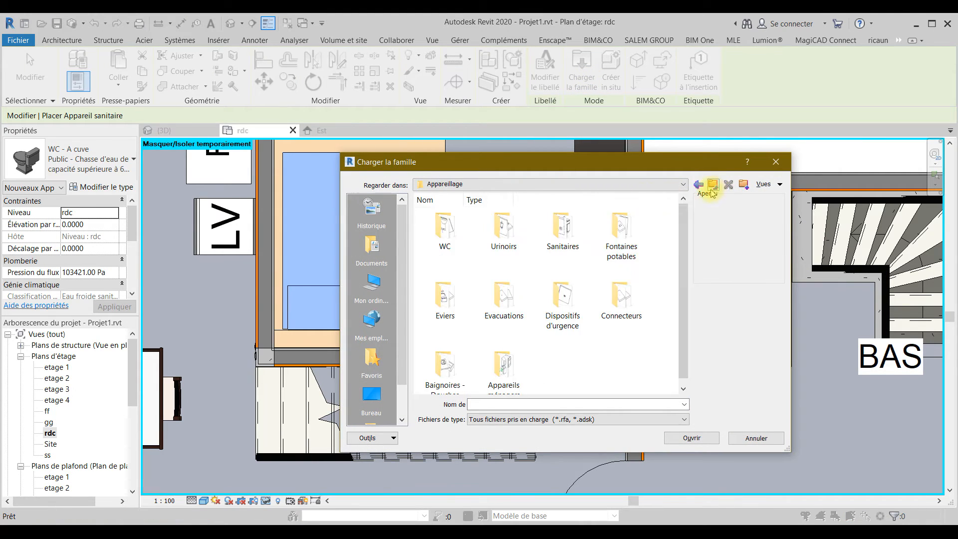
pyautogui.doubleClick(563, 227)
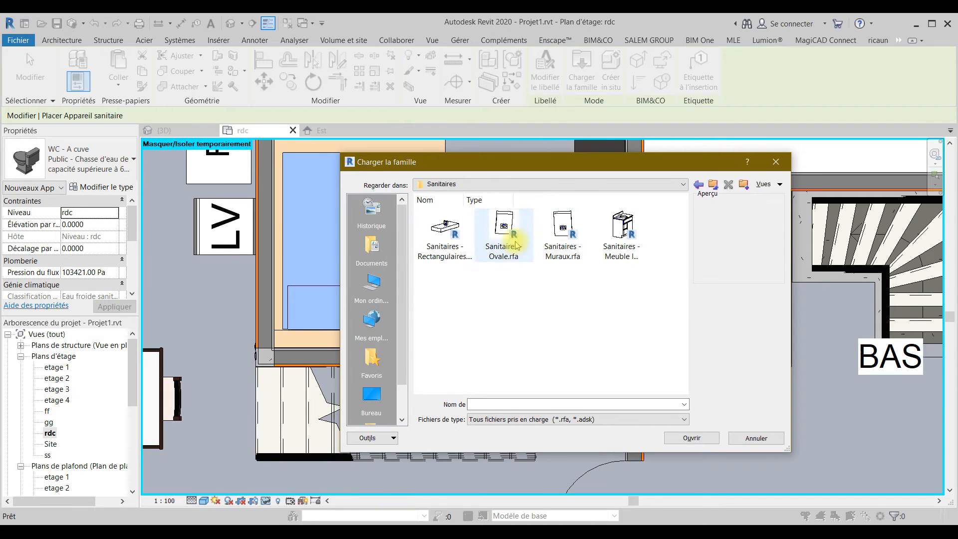
pyautogui.click(619, 242)
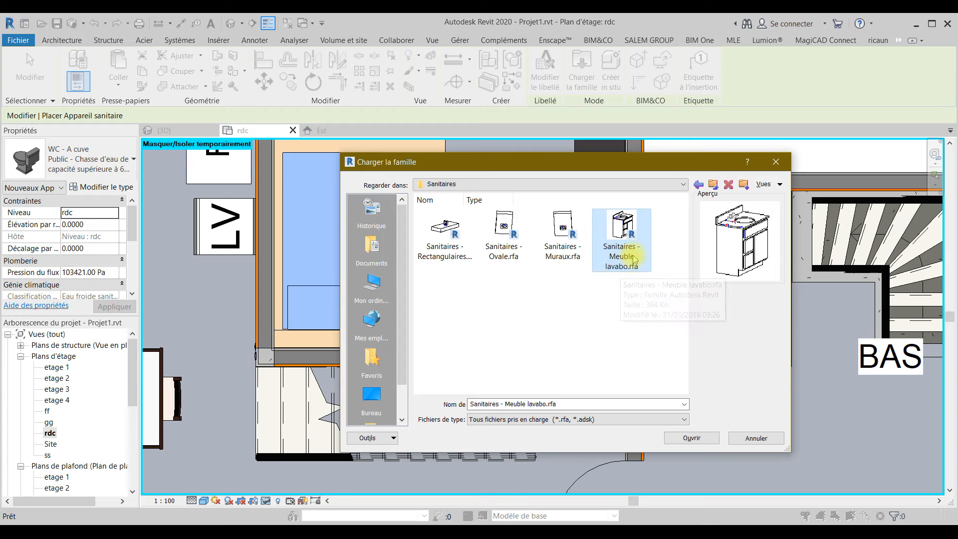
pyautogui.click(705, 438)
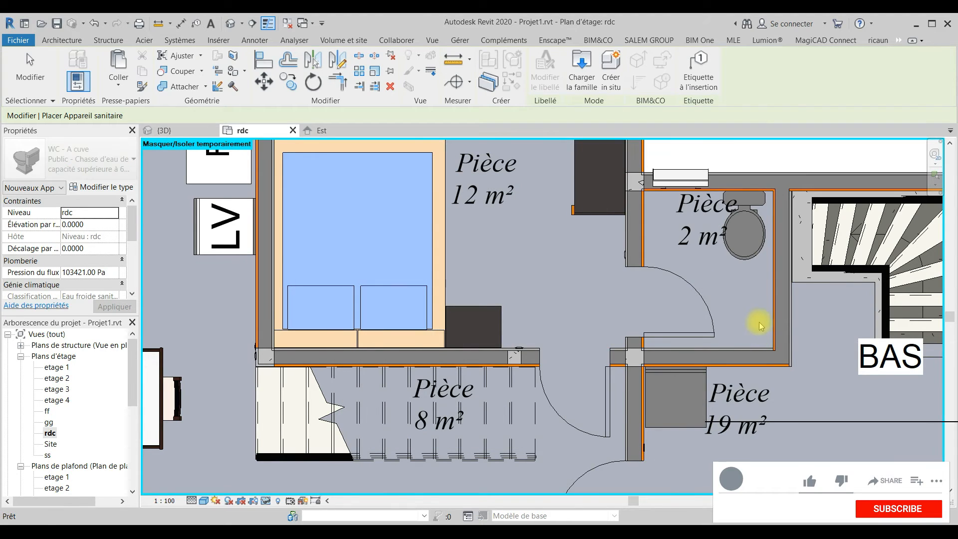
pyautogui.press('space')
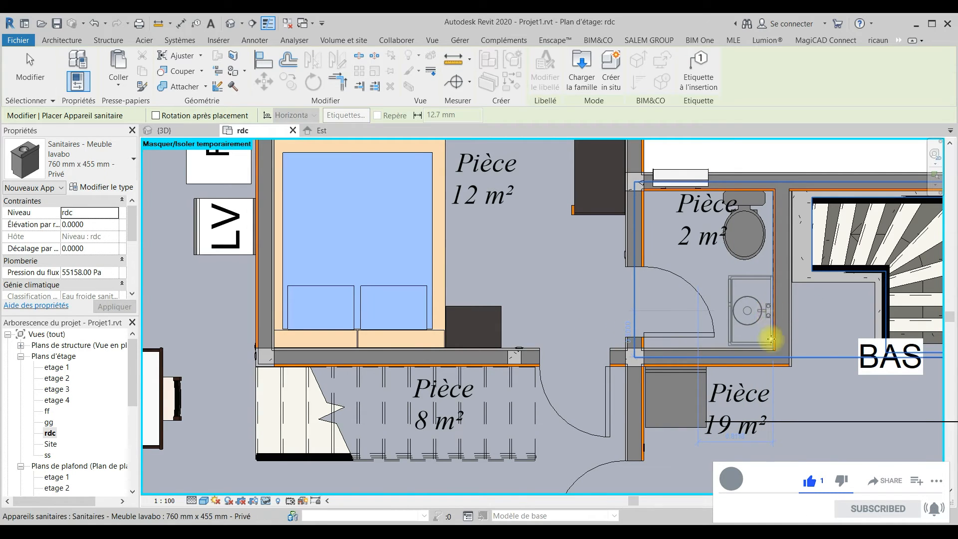
pyautogui.click(765, 336)
# Load the Evier - Sol d'angle.rfa family from the Baignoires - Douches folder under Appareillage
pyautogui.click(579, 75)
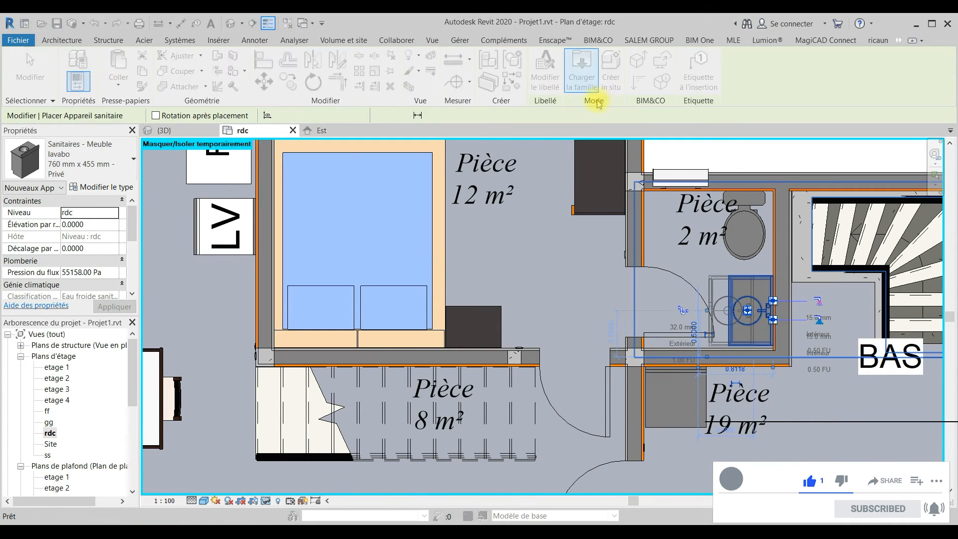
pyautogui.click(712, 185)
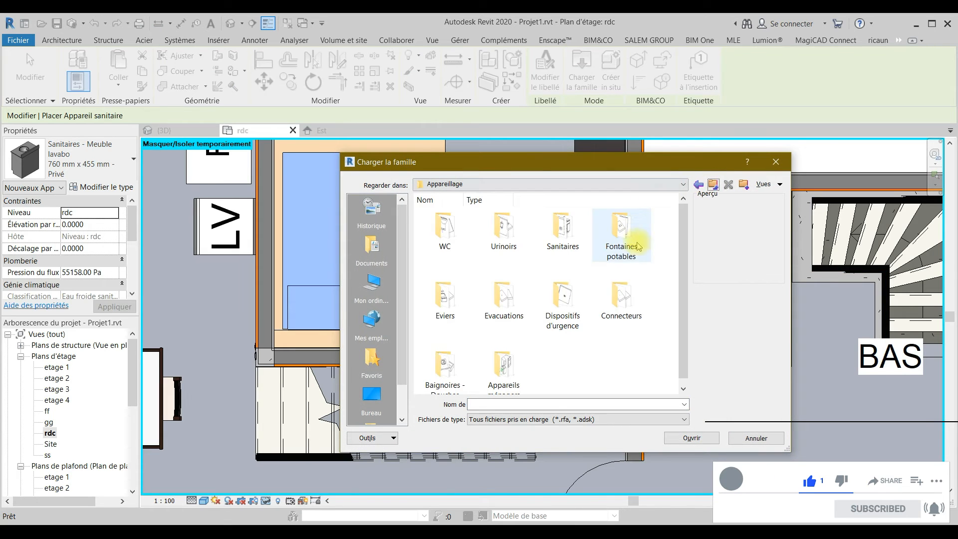
pyautogui.doubleClick(449, 300)
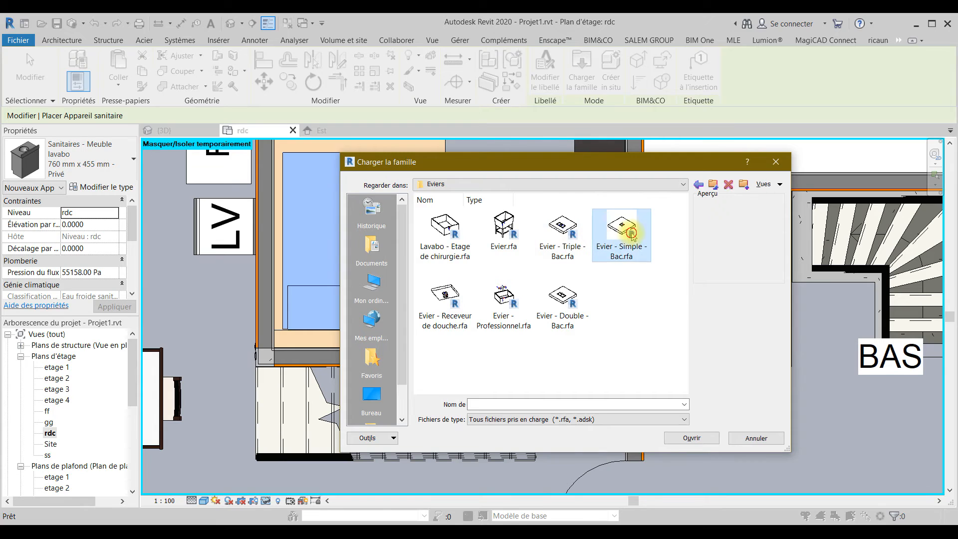
pyautogui.click(624, 234)
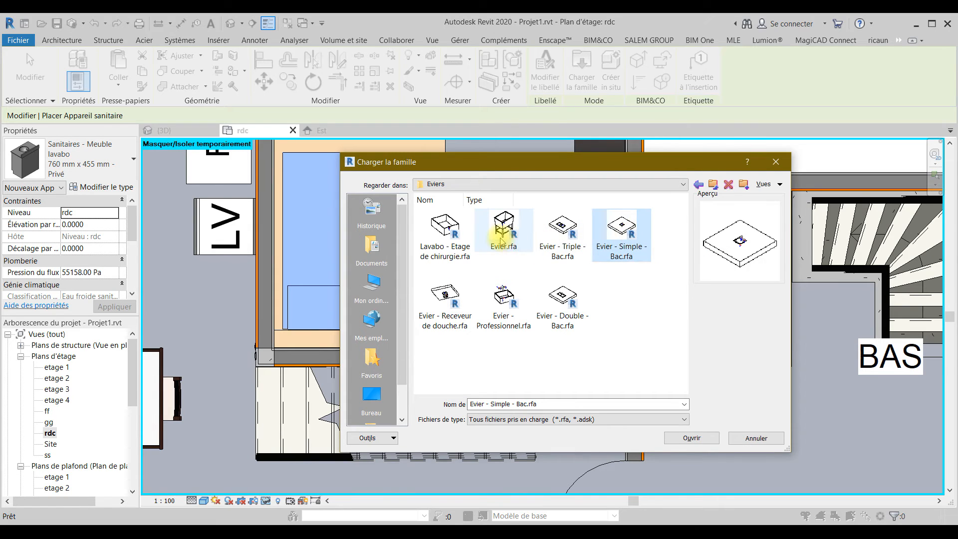
pyautogui.click(714, 186)
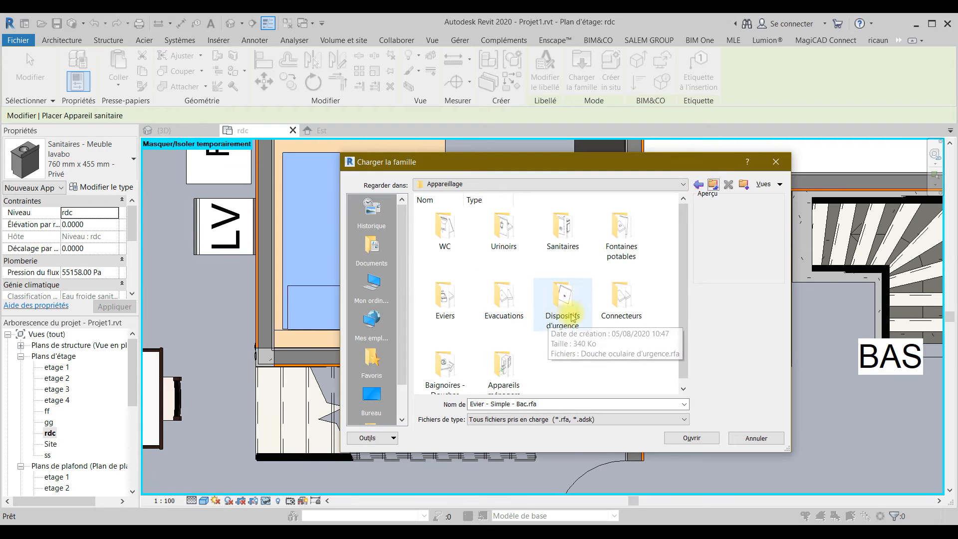
pyautogui.scroll(-1, 586, 320)
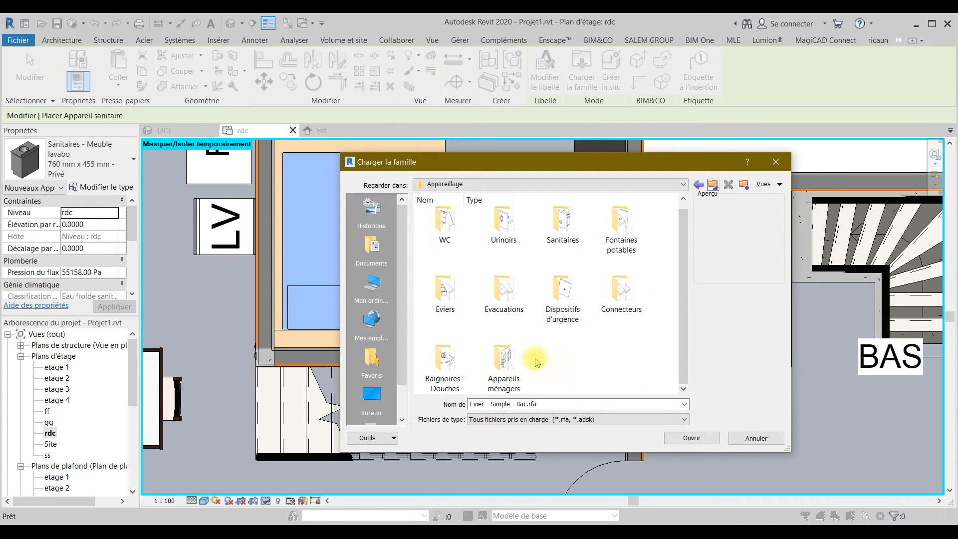
pyautogui.doubleClick(455, 362)
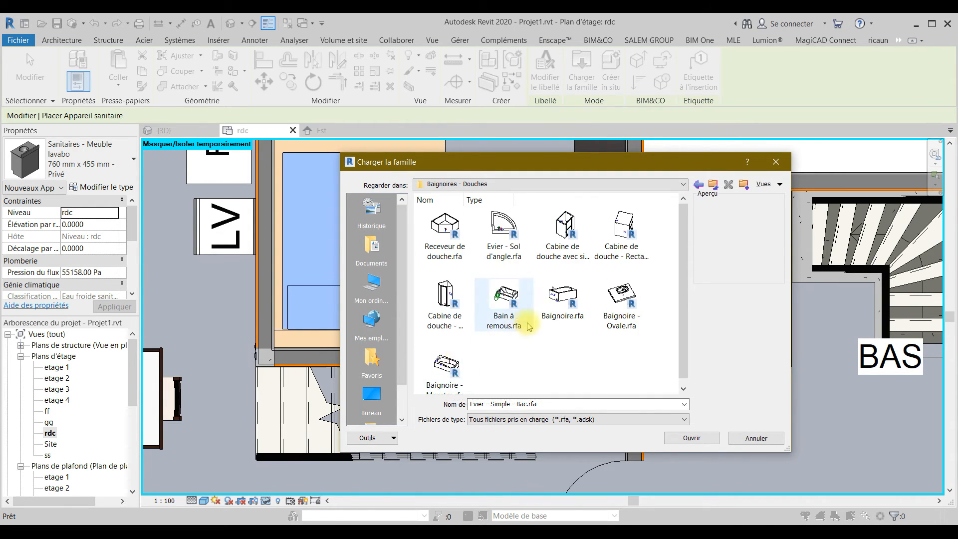
pyautogui.click(510, 226)
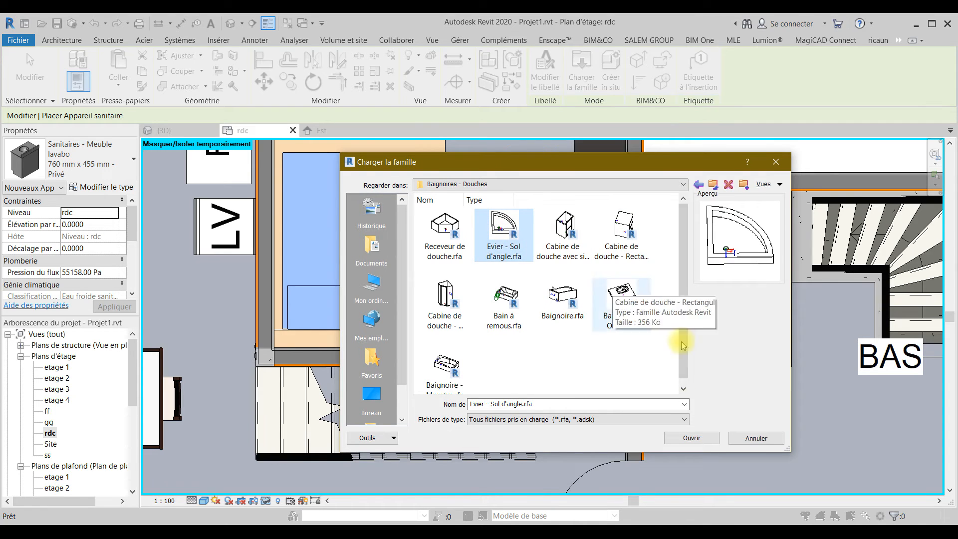
pyautogui.click(682, 438)
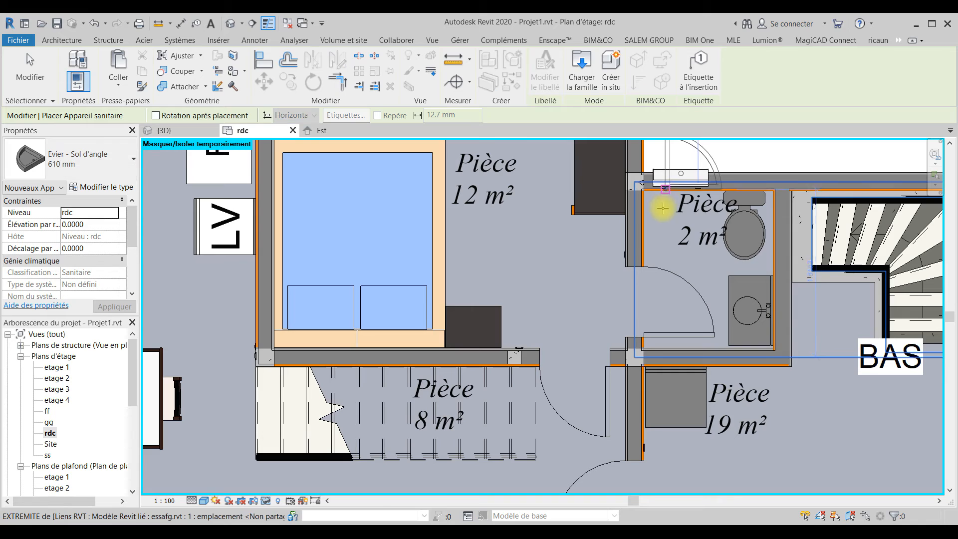
# Place the Evier - Sol d'angle 610 mm corner unit in the 2 m² room's upper-left corner, rotated to fit both walls
pyautogui.press('space')
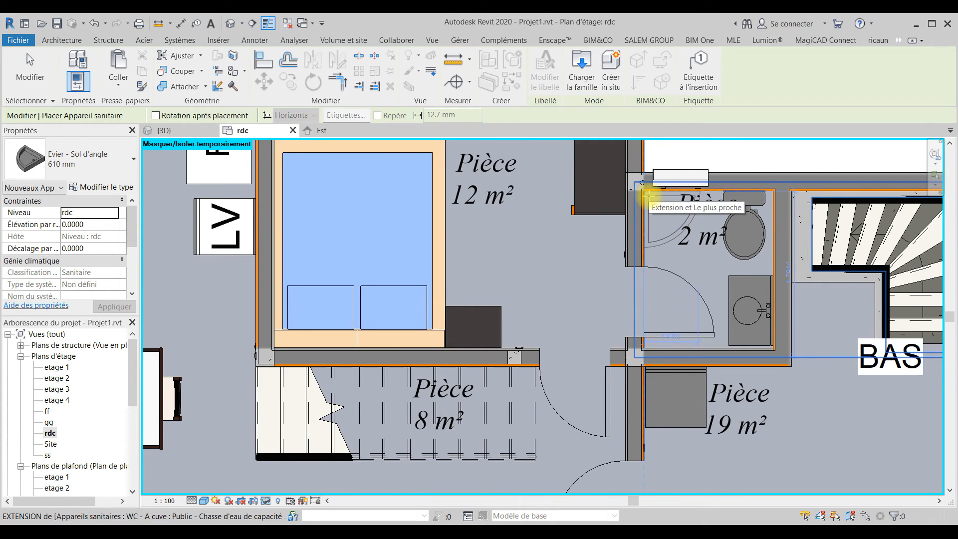
pyautogui.scroll(-3, 651, 199)
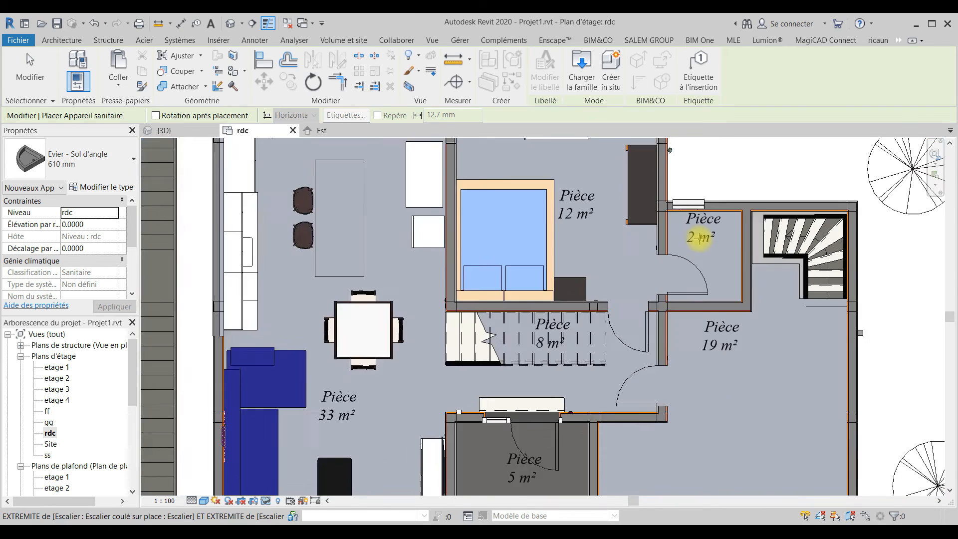
pyautogui.moveTo(704, 311); pyautogui.dragTo(779, 347, button='middle')
pyautogui.moveTo(505, 274); pyautogui.dragTo(501, 305, button='middle')
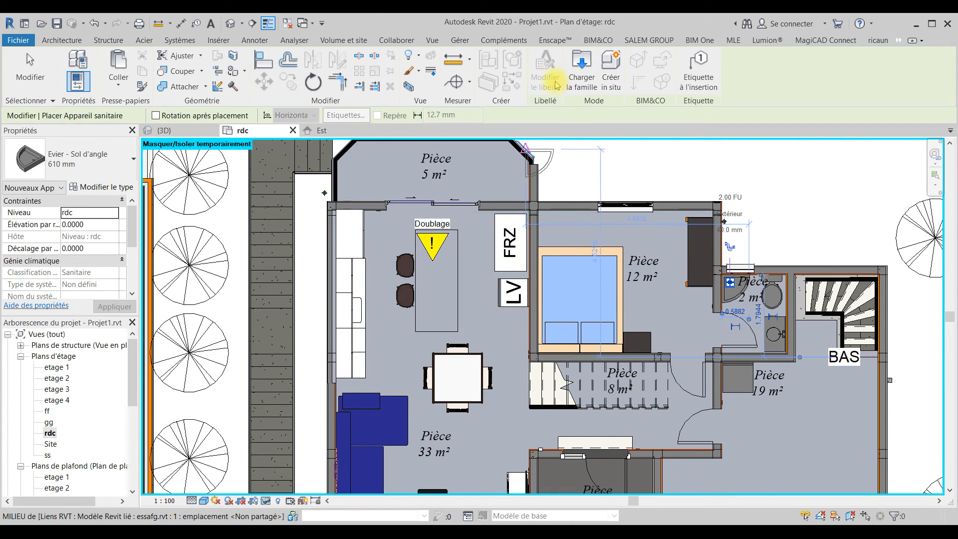
# Try to load the Chauffe eau.rfa family from the Chauffe-eau folder as a plumbing fixture
pyautogui.click(590, 72)
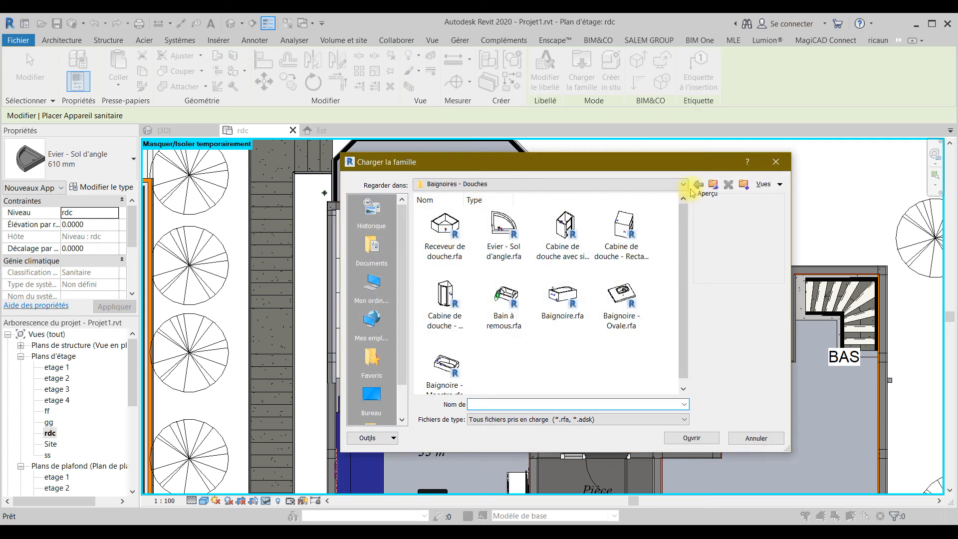
pyautogui.click(712, 185)
pyautogui.click(713, 186)
pyautogui.doubleClick(444, 225)
pyautogui.doubleClick(503, 226)
pyautogui.click(502, 225)
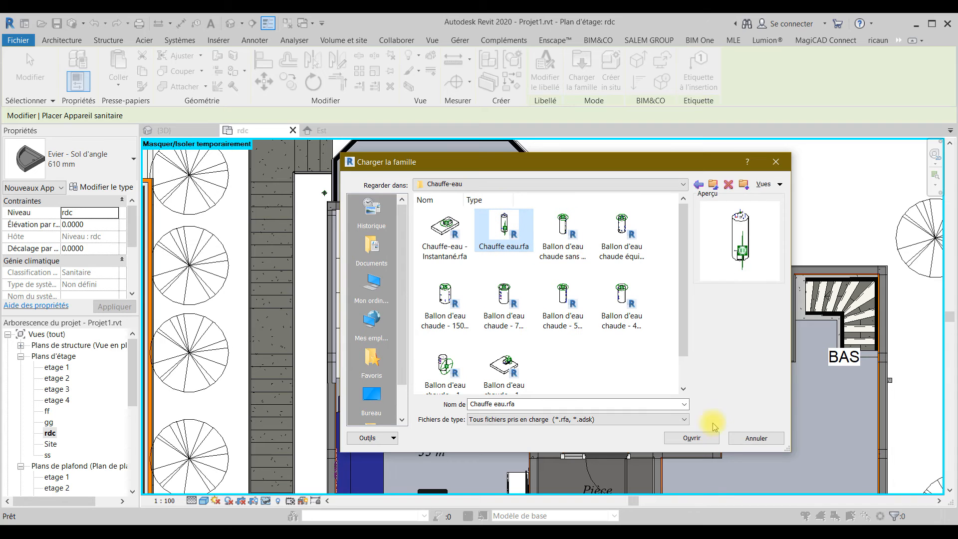
pyautogui.click(686, 438)
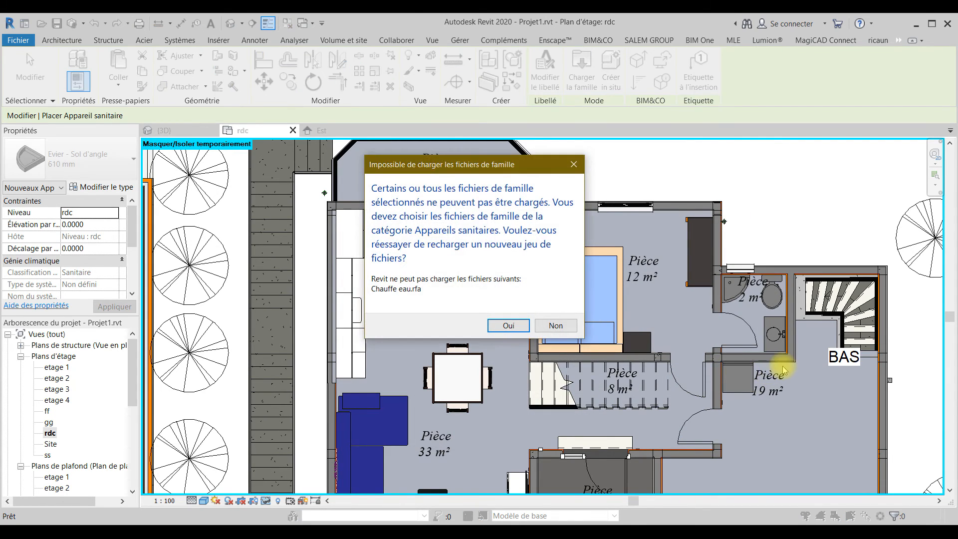
pyautogui.click(519, 329)
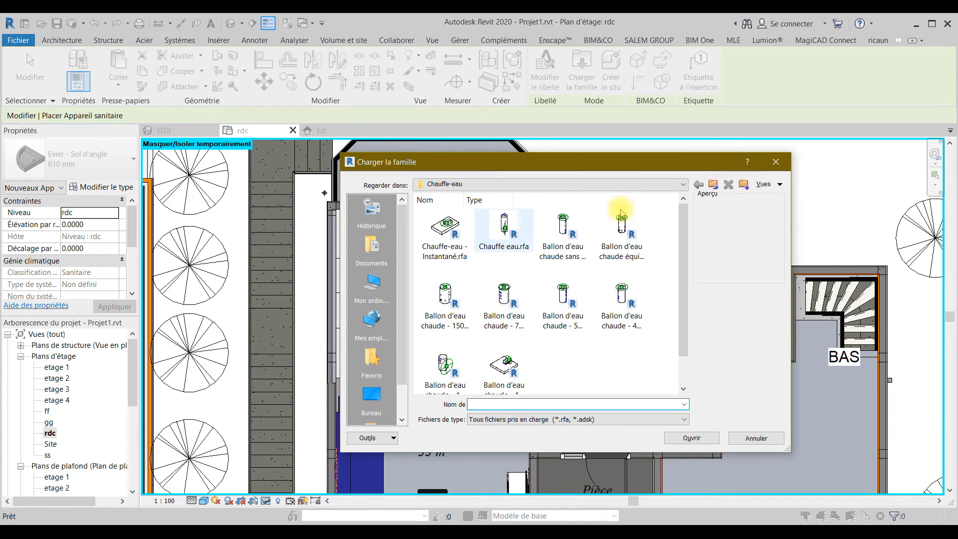
pyautogui.click(776, 162)
pyautogui.press('Escape')
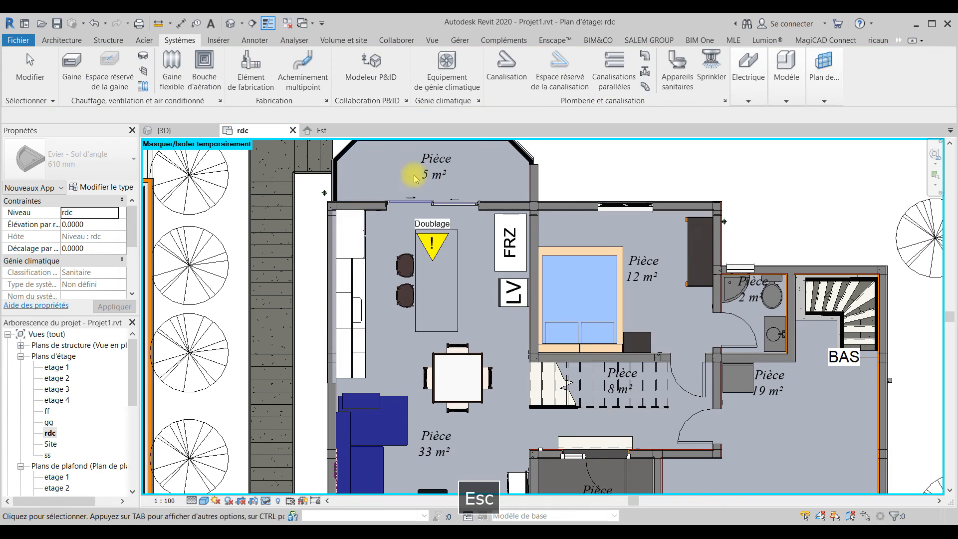
# Load the Chauffe eau.rfa family from the Chauffe-eau folder as a general component
pyautogui.click(64, 40)
pyautogui.click(124, 71)
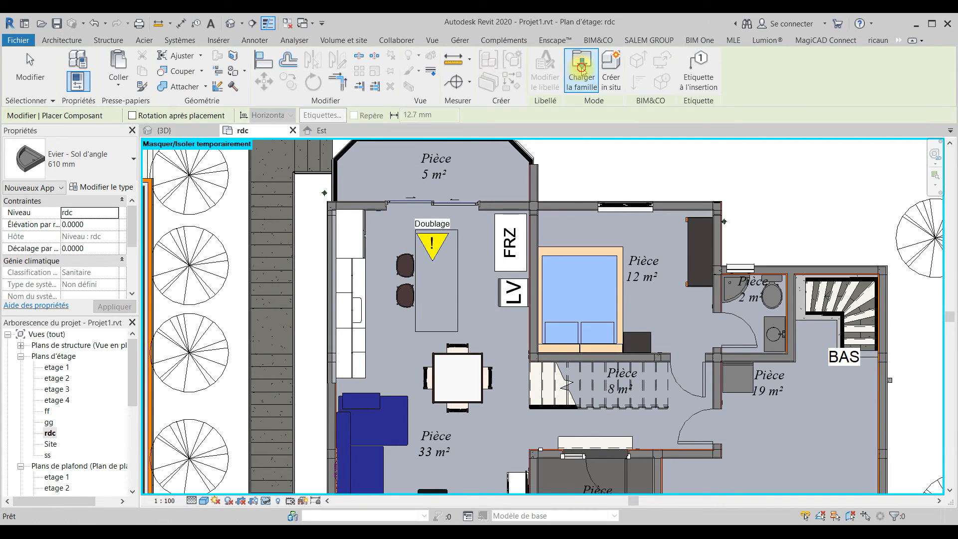
pyautogui.click(581, 73)
pyautogui.click(496, 243)
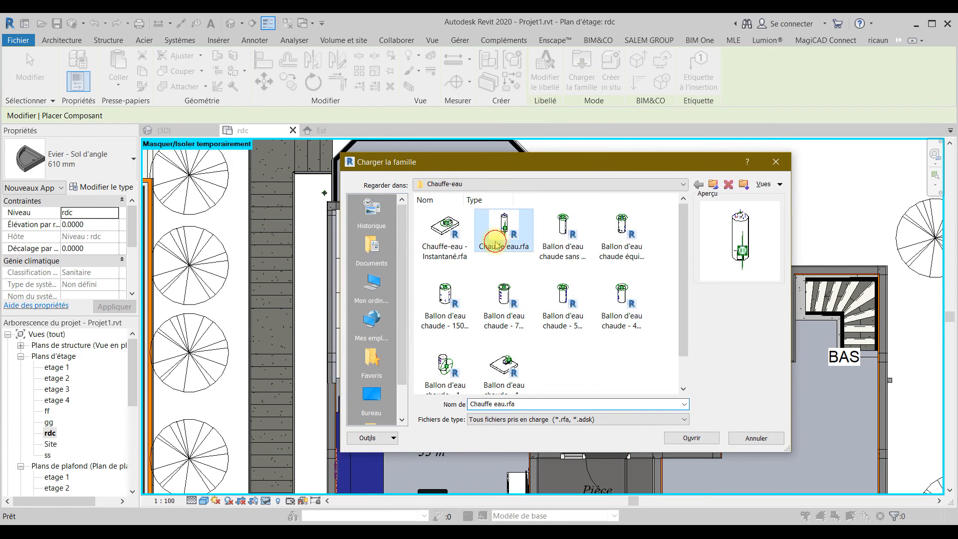
pyautogui.click(702, 441)
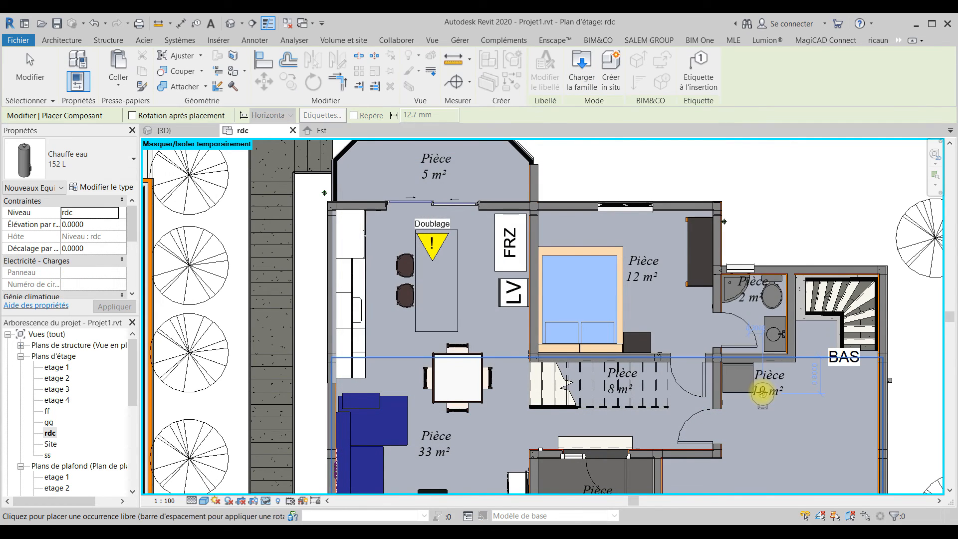
# Place the Chauffe eau 152 L water heater in the 19 m² room, rotated with its connection side against the wall below the 2 m² room
pyautogui.scroll(5, 776, 393)
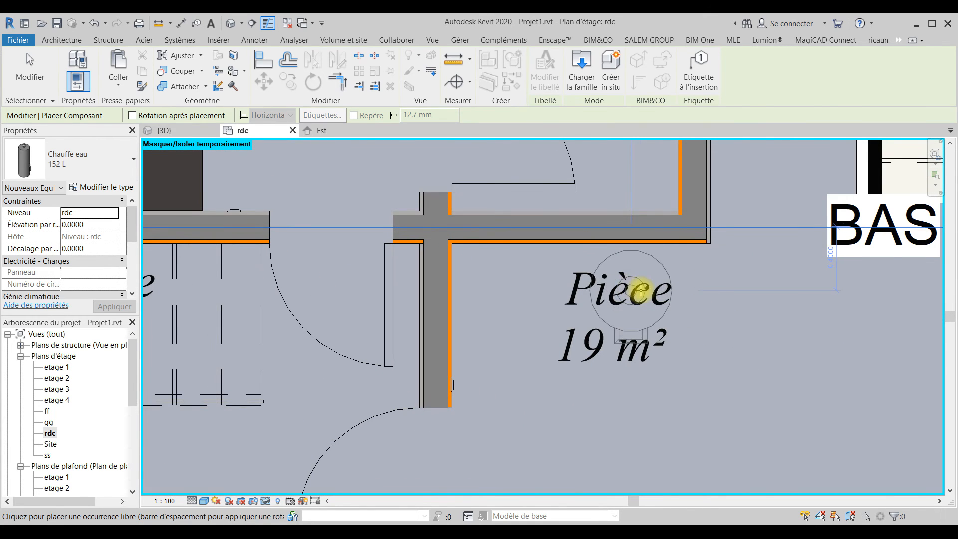
pyautogui.press('space')
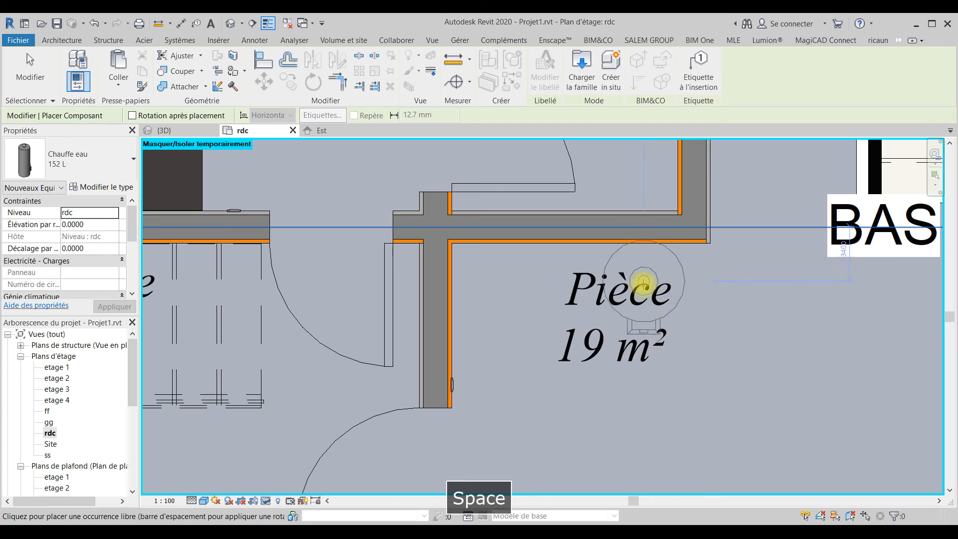
pyautogui.press('space')
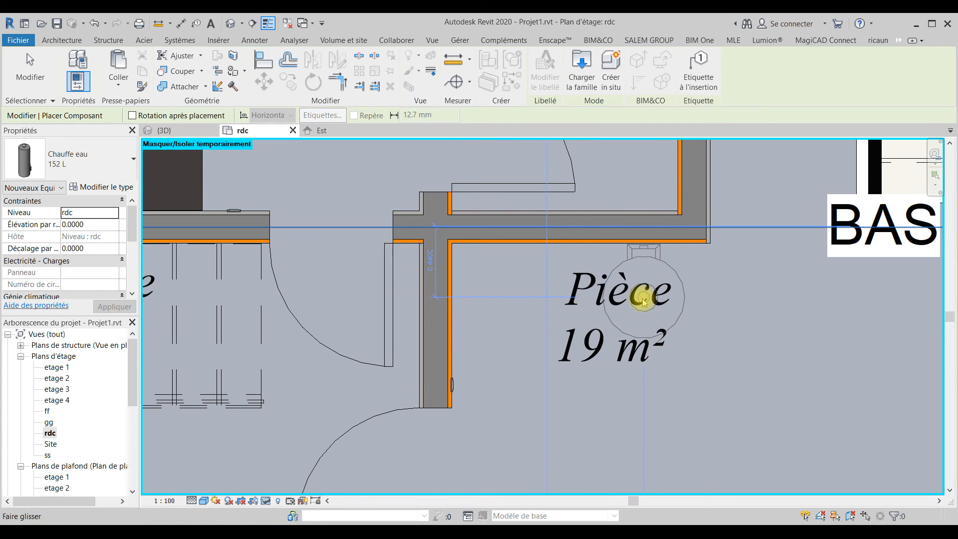
pyautogui.scroll(-5, 691, 275)
pyautogui.press('Escape')
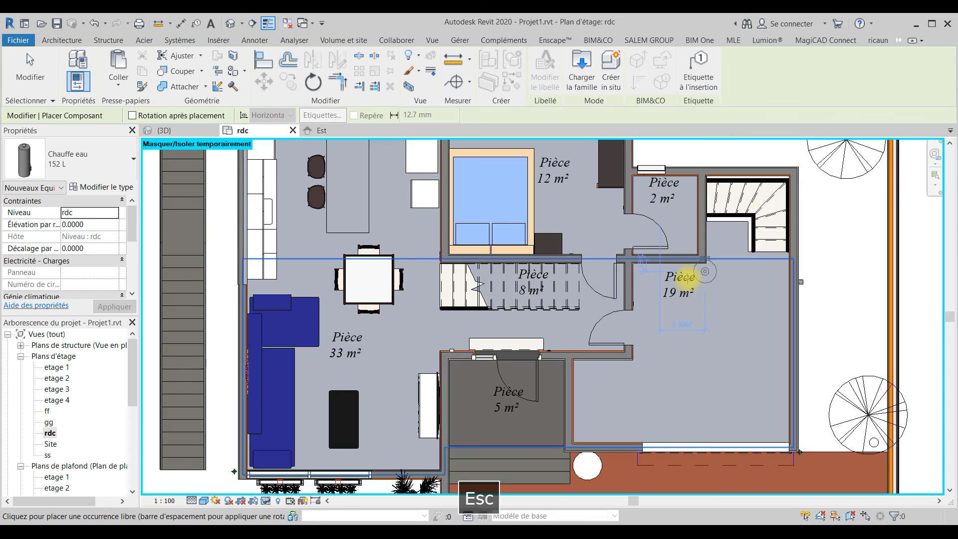
pyautogui.scroll(-2, 591, 277)
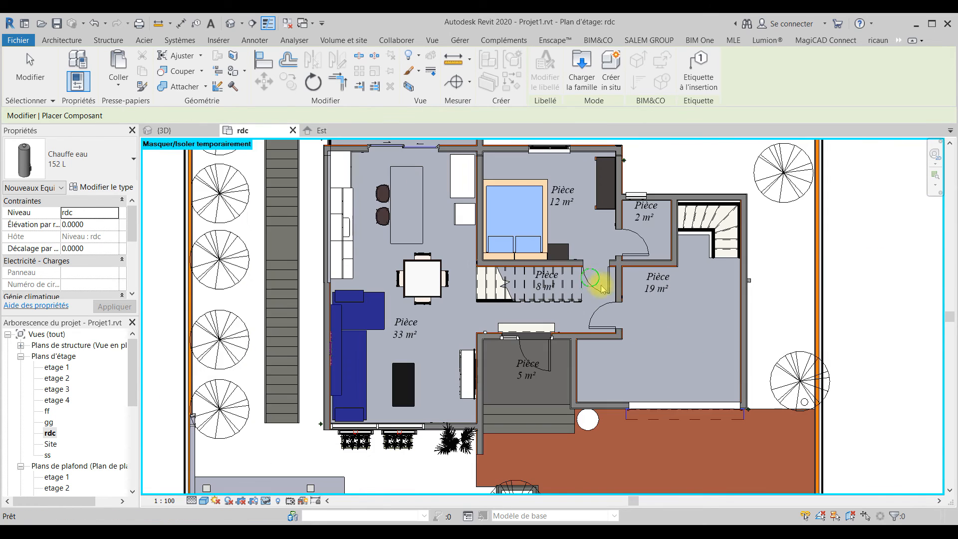
pyautogui.press('Escape')
pyautogui.moveTo(631, 241); pyautogui.dragTo(658, 306, button='middle')
pyautogui.press('Escape')
pyautogui.scroll(-2, 655, 309)
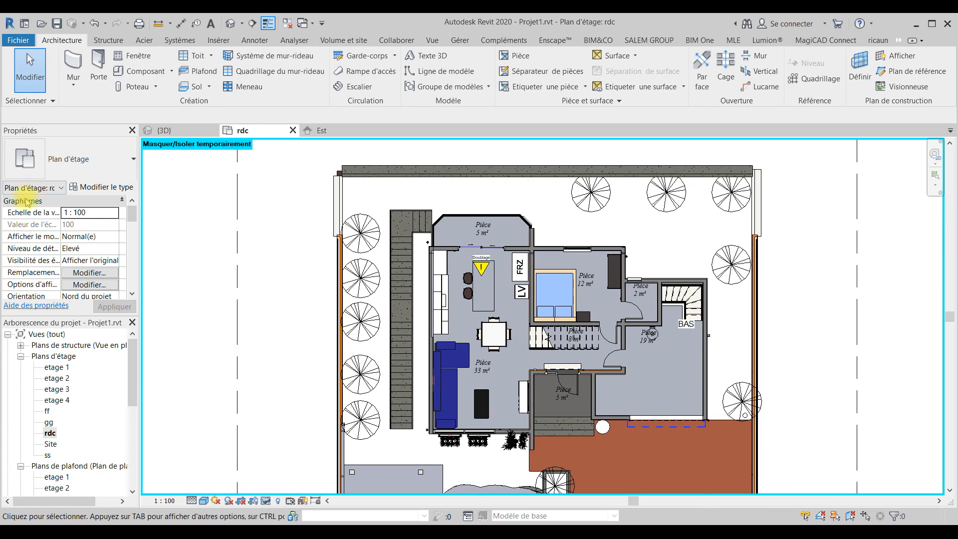
# Edit the view range (Plage de la vue) of the rdc floor plan, changing the offset of the Haut plane
pyautogui.scroll(-8, 39, 248)
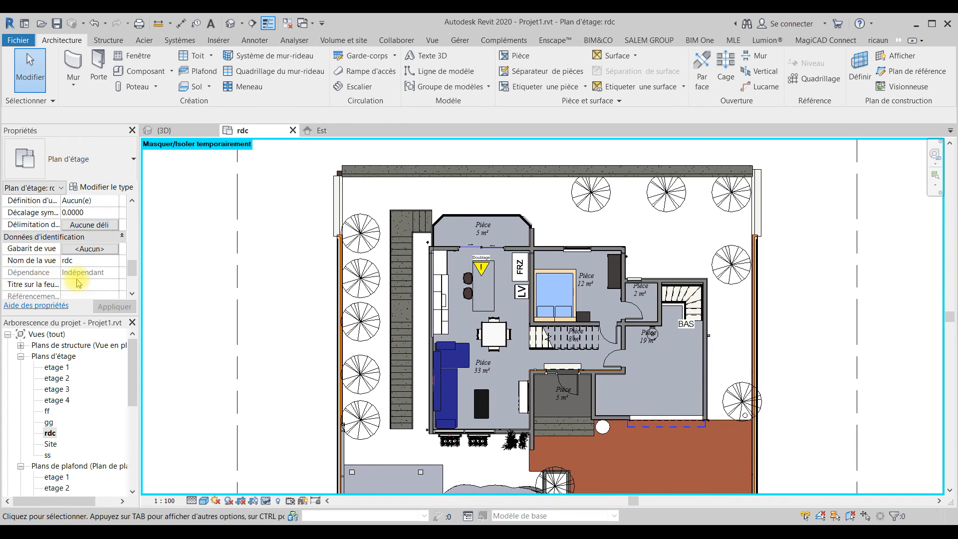
pyautogui.scroll(-3, 78, 283)
pyautogui.scroll(1, 80, 242)
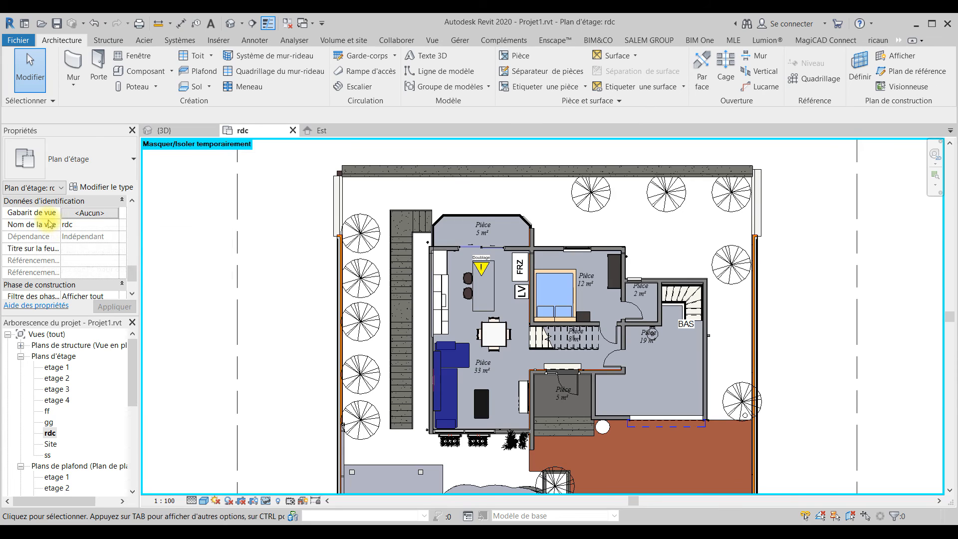
pyautogui.scroll(1, 72, 244)
pyautogui.scroll(-2, 62, 264)
pyautogui.scroll(3, 62, 272)
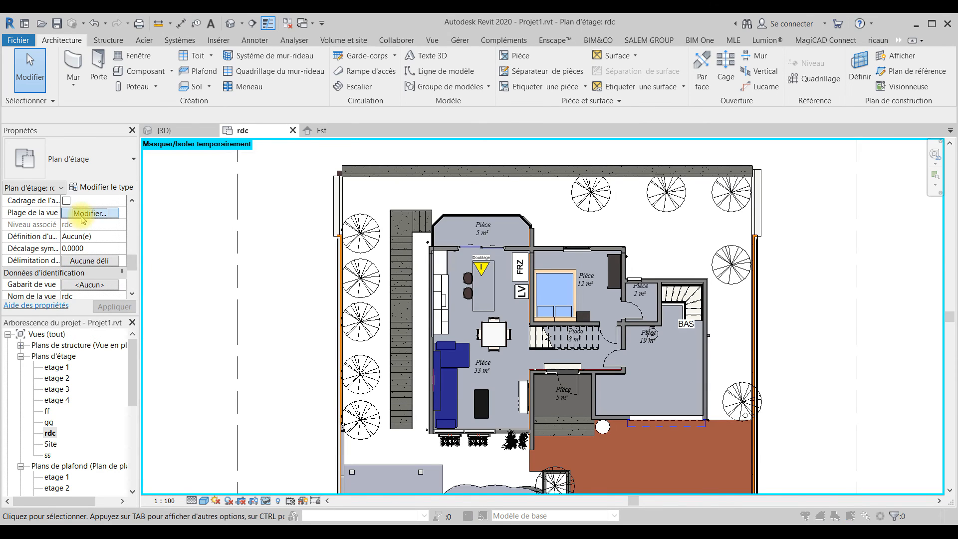
pyautogui.click(89, 214)
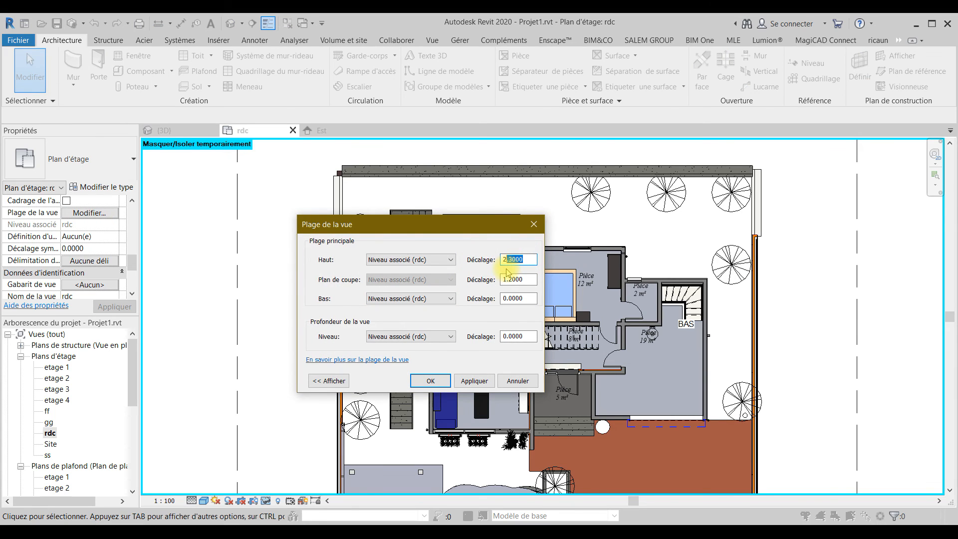
pyautogui.press('BackSpace')
pyautogui.click(432, 381)
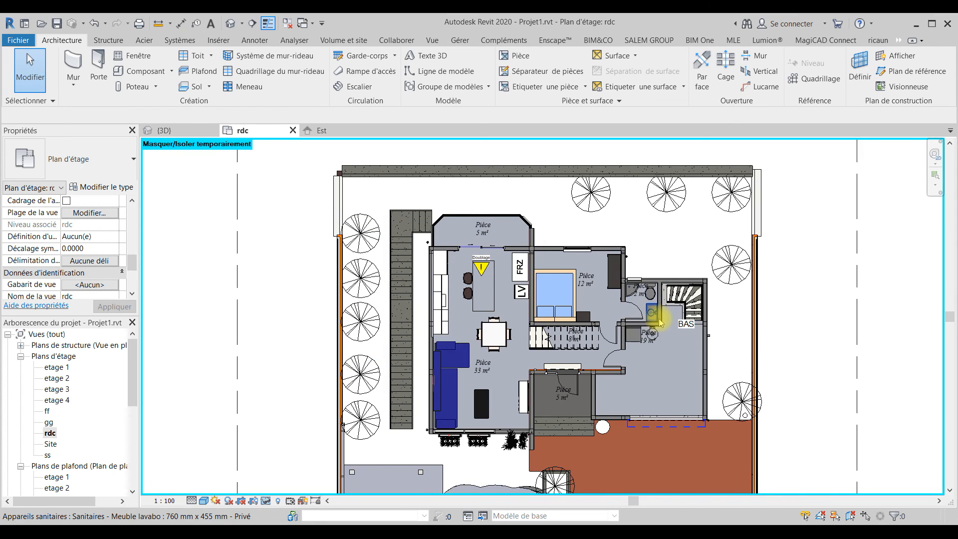
pyautogui.scroll(4, 658, 340)
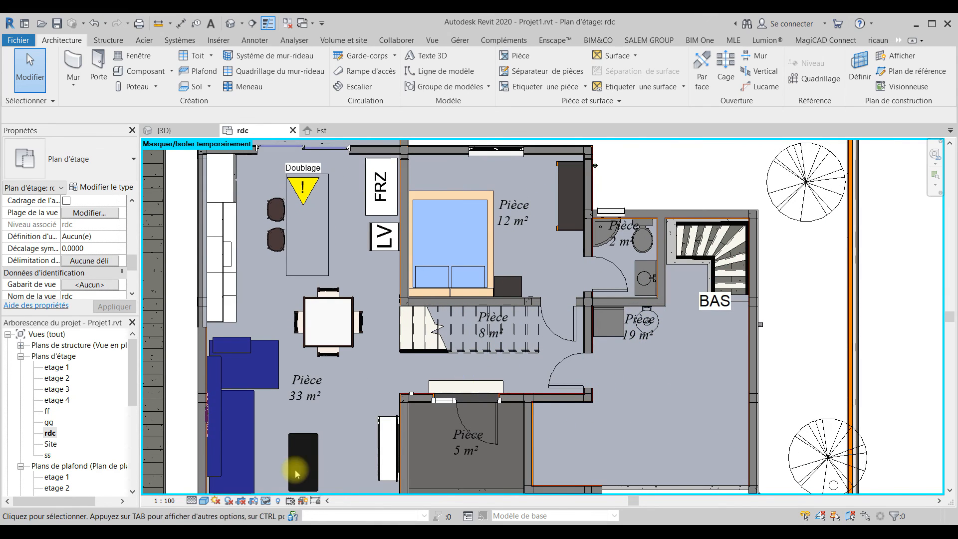
pyautogui.scroll(-3, 424, 344)
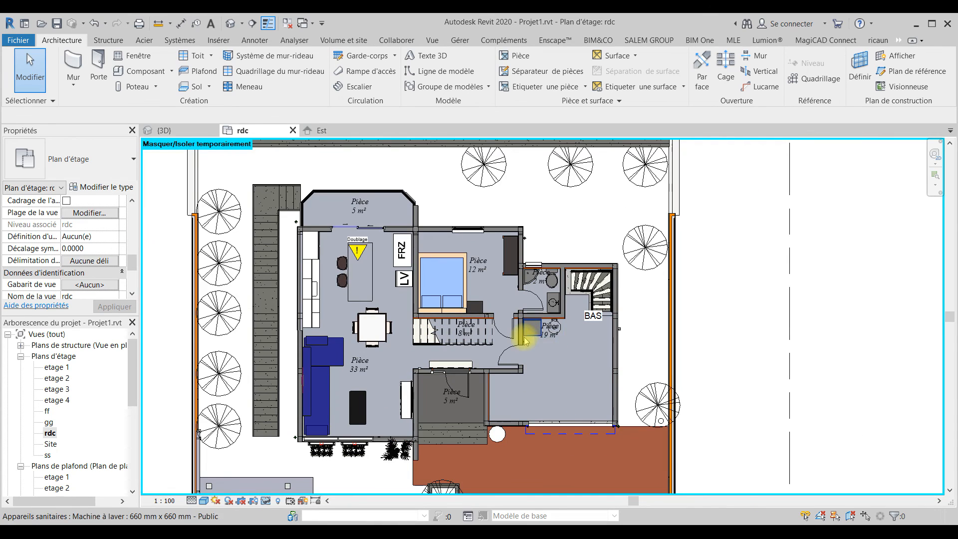
pyautogui.moveTo(556, 355); pyautogui.dragTo(594, 404, button='middle')
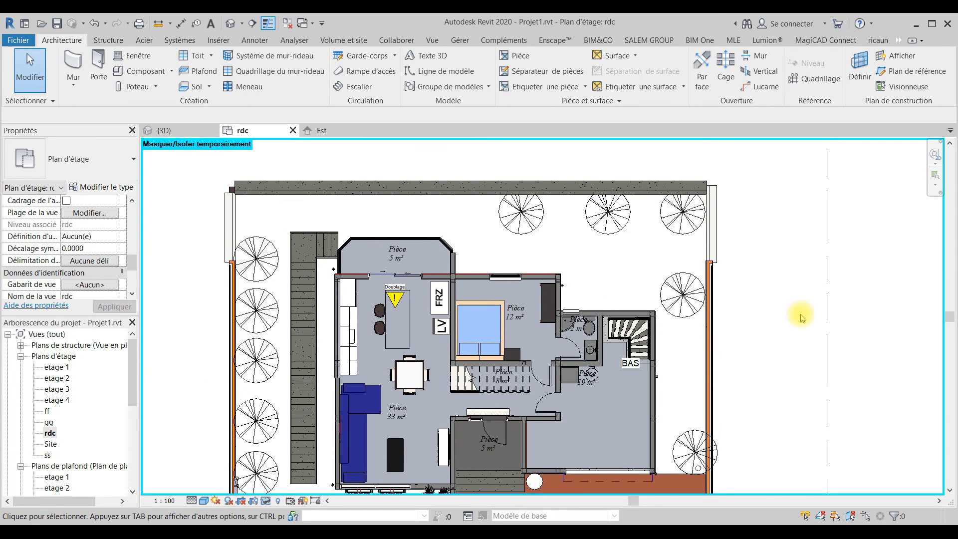